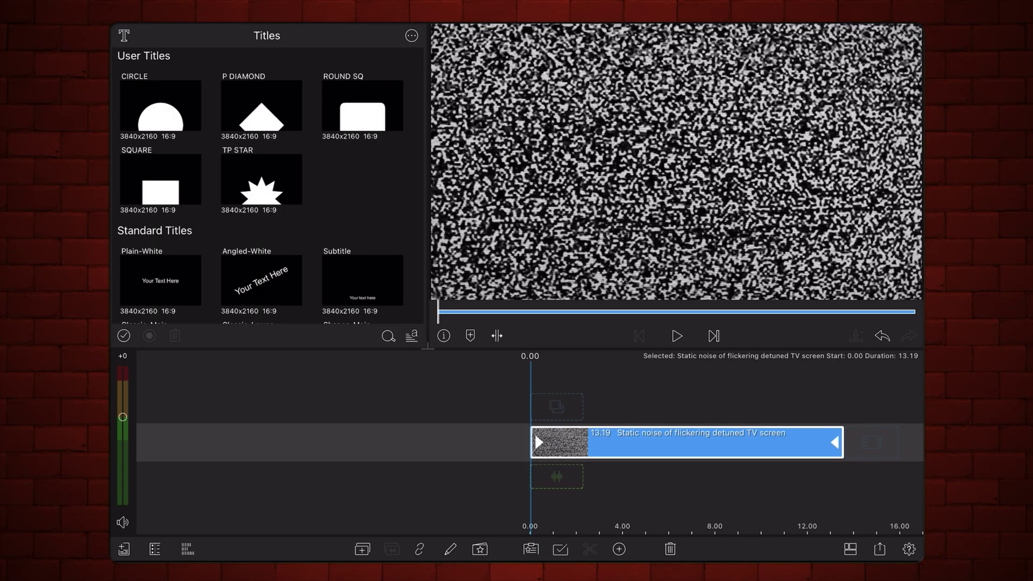
Play the static noise clip through to its end
left_click(676, 336)
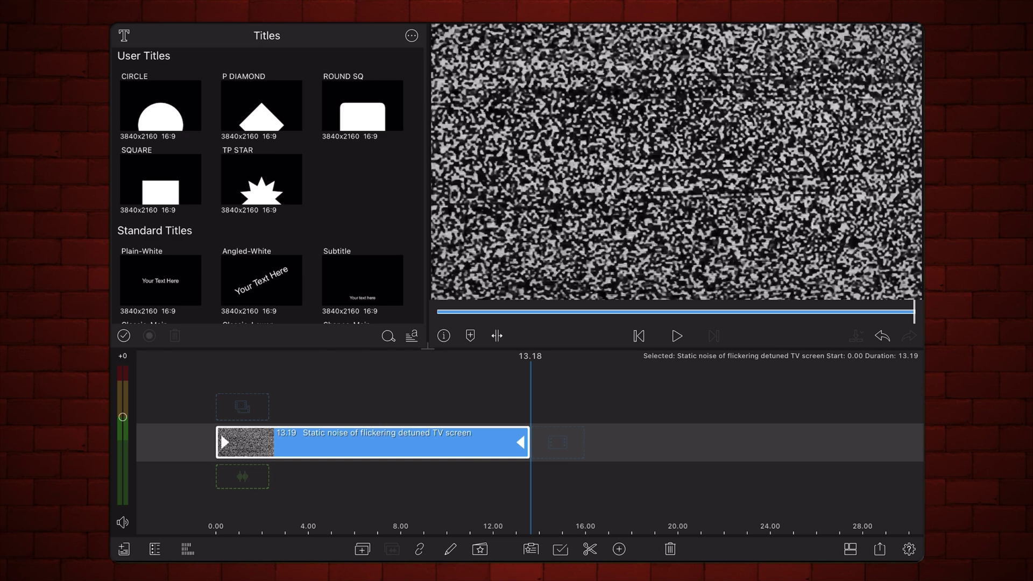
Set the noise clip's speed to 1/4x, then return to the project start
double_click(464, 442)
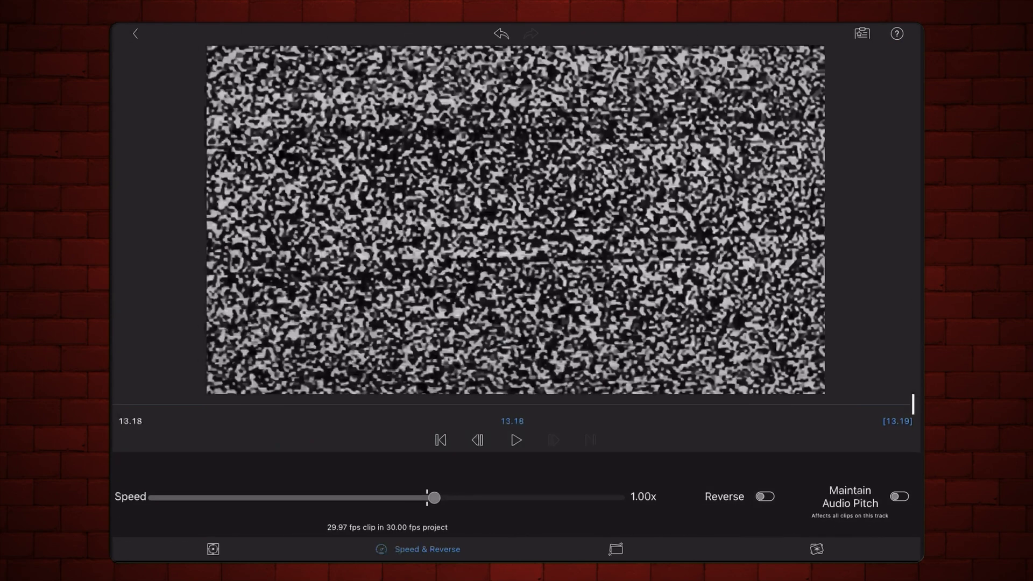
left_click_drag(435, 498, 291, 497)
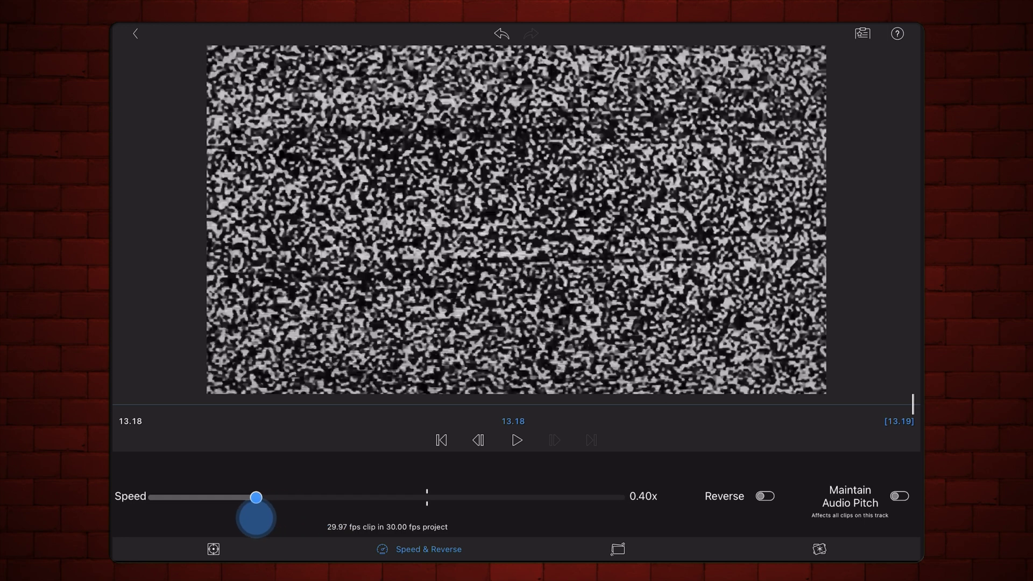
left_click_drag(292, 497, 227, 498)
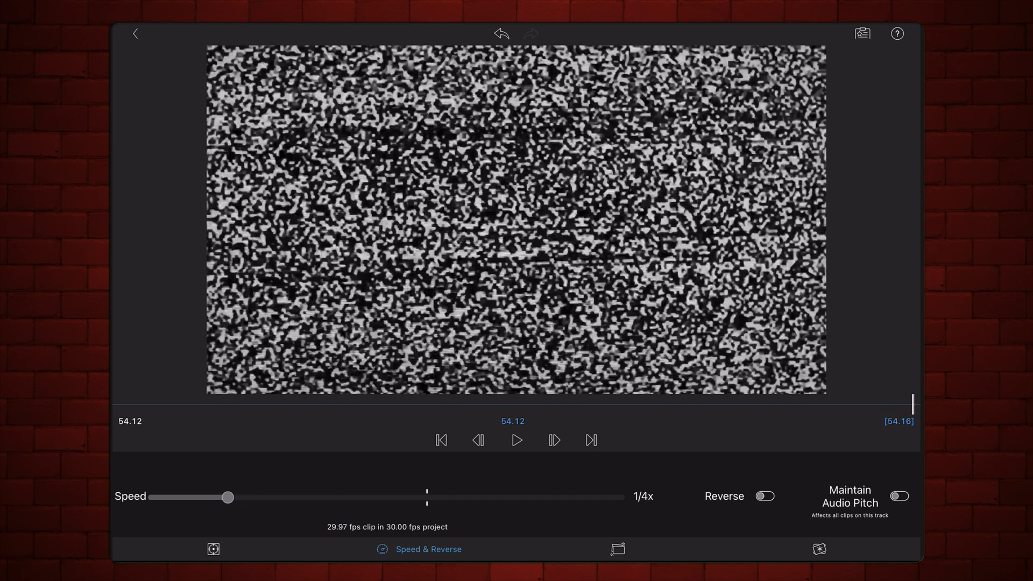
key("Escape")
left_click(638, 337)
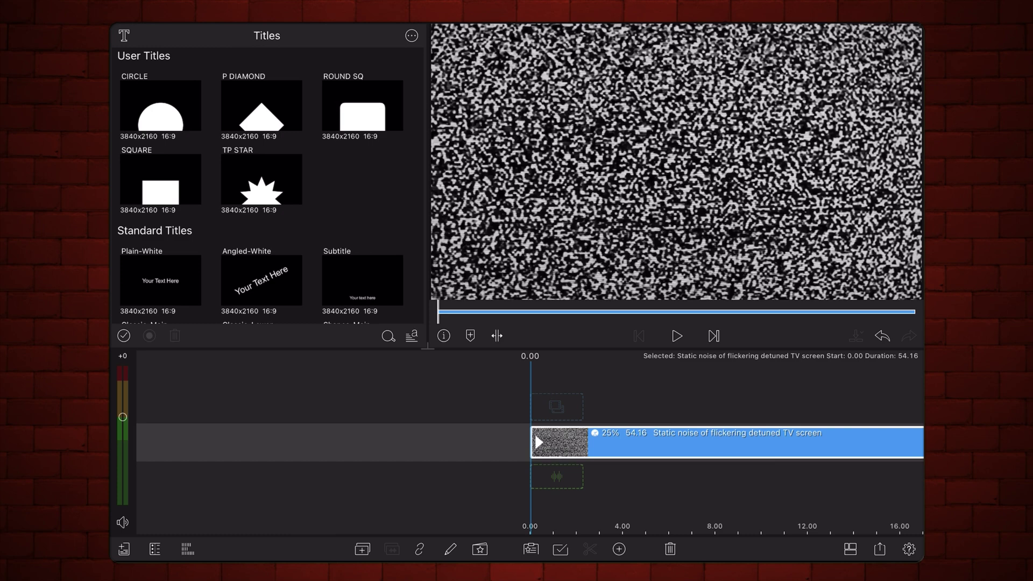
left_click(676, 335)
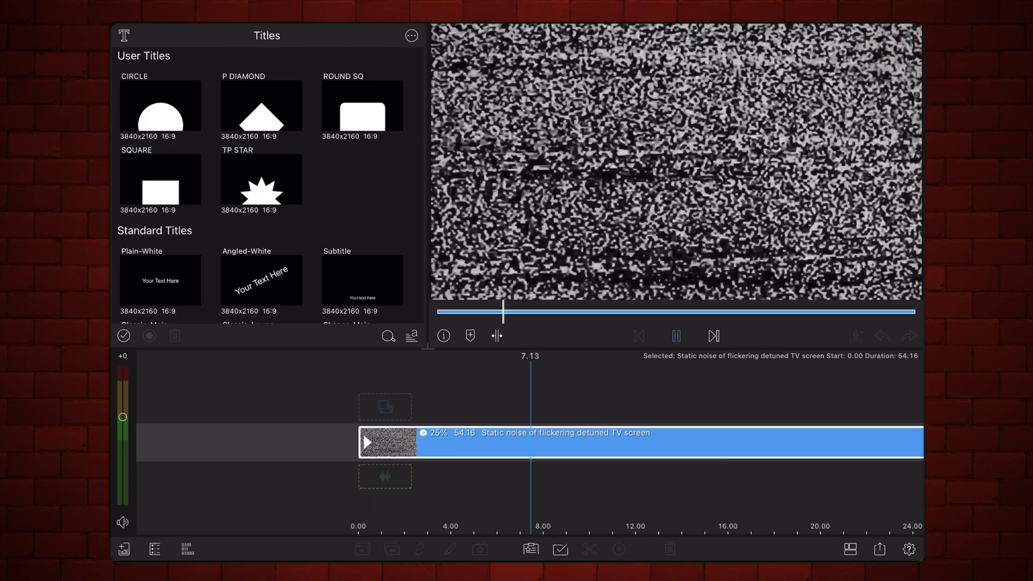
key("Home")
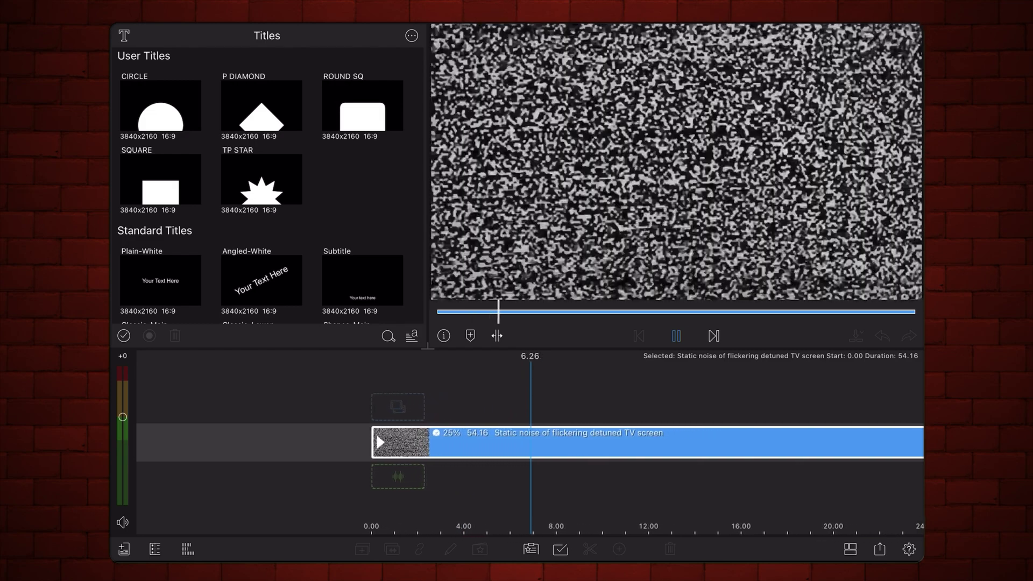
key("space")
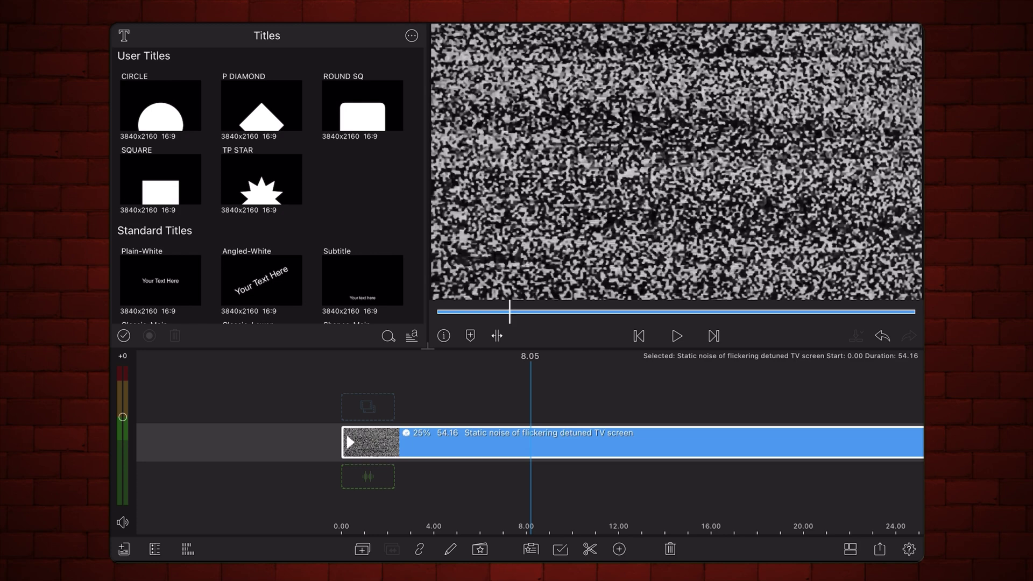
Darken the noise clip's black point; set brightness 0.70, contrast 2.60, saturation 0, gamma 2.00
double_click(670, 428)
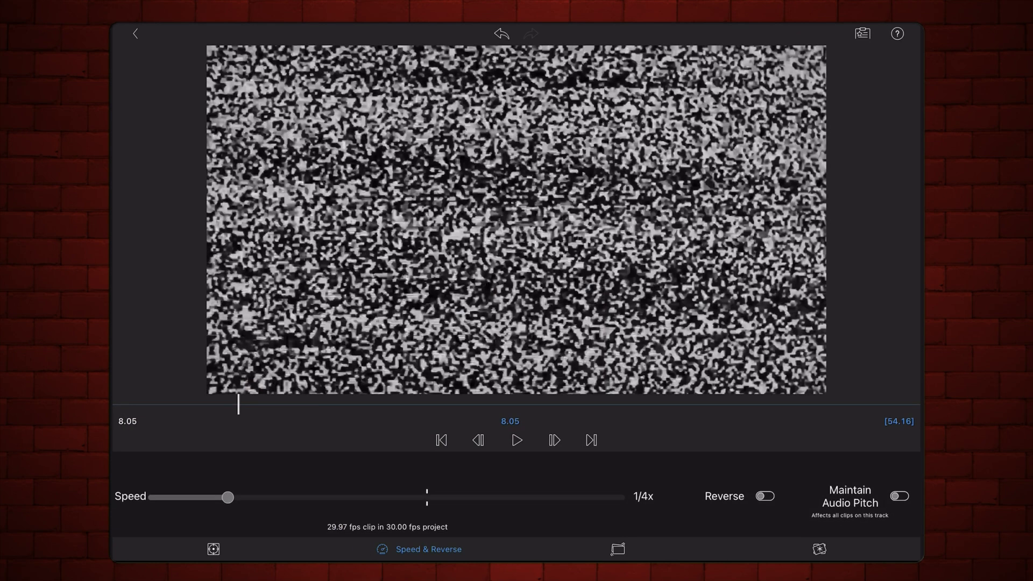
left_click(819, 549)
left_click(683, 92)
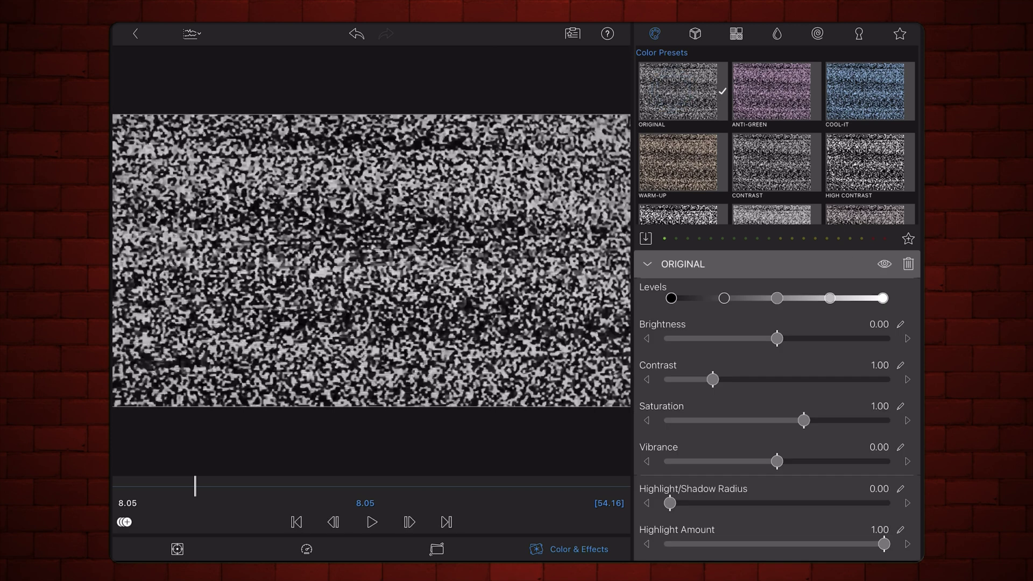
left_click_drag(670, 298, 697, 297)
left_click_drag(777, 338, 912, 338)
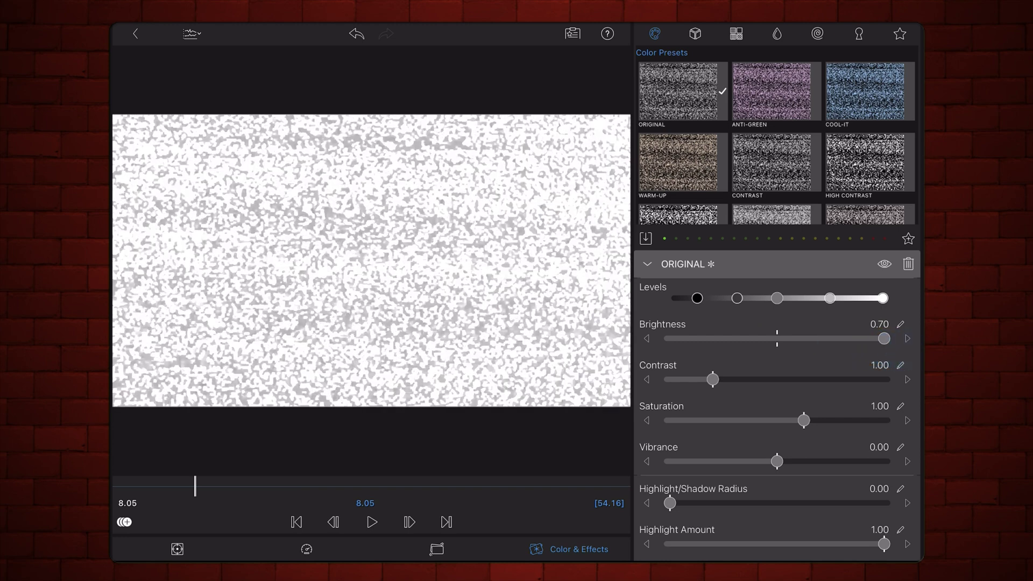
left_click_drag(712, 380, 912, 393)
left_click_drag(804, 420, 670, 420)
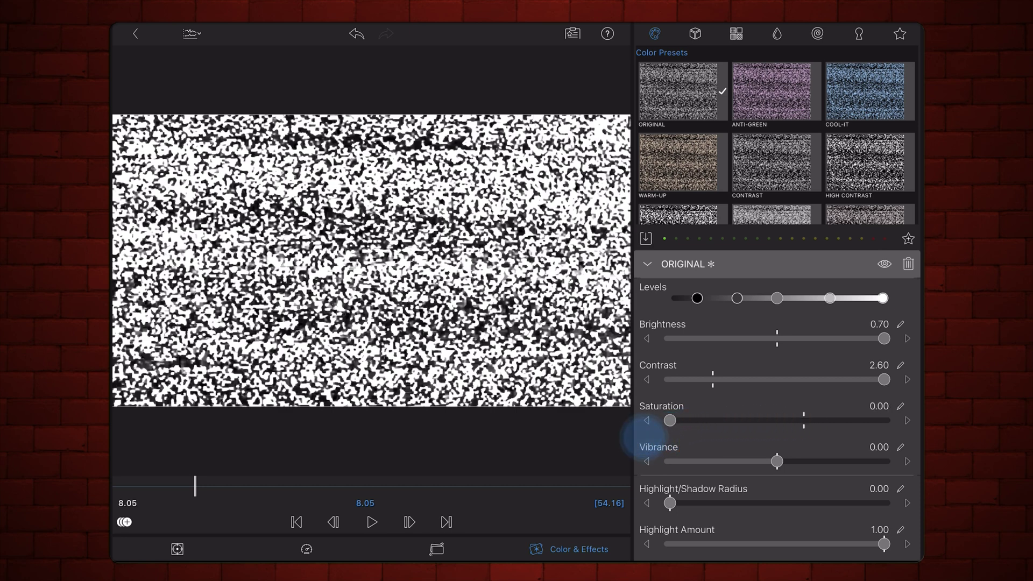
left_click_drag(831, 511, 831, 246)
left_click_drag(776, 483, 910, 482)
left_click(373, 522)
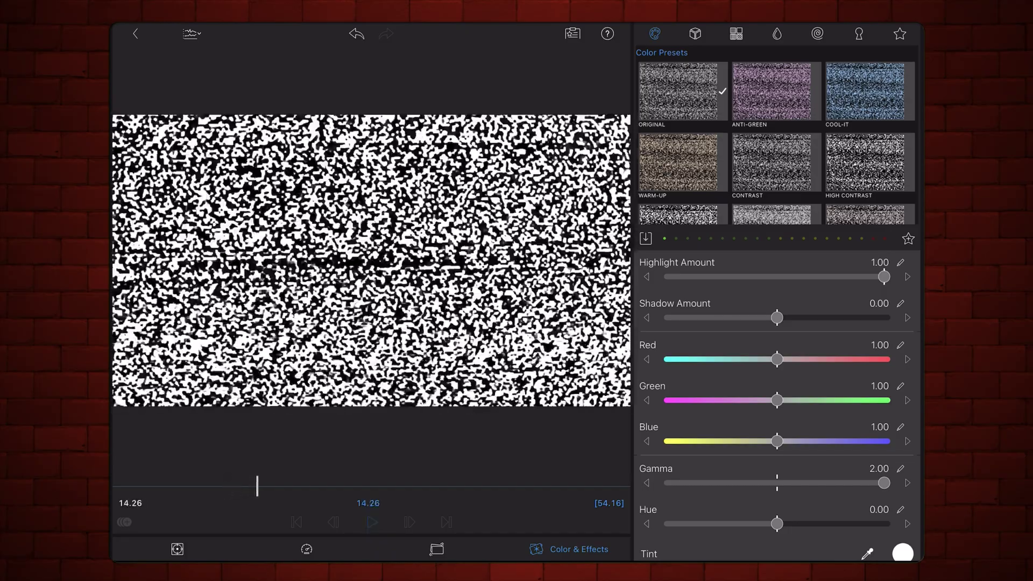
Stop the preview and split the noise clip at 16.00
left_click(371, 521)
key("Escape")
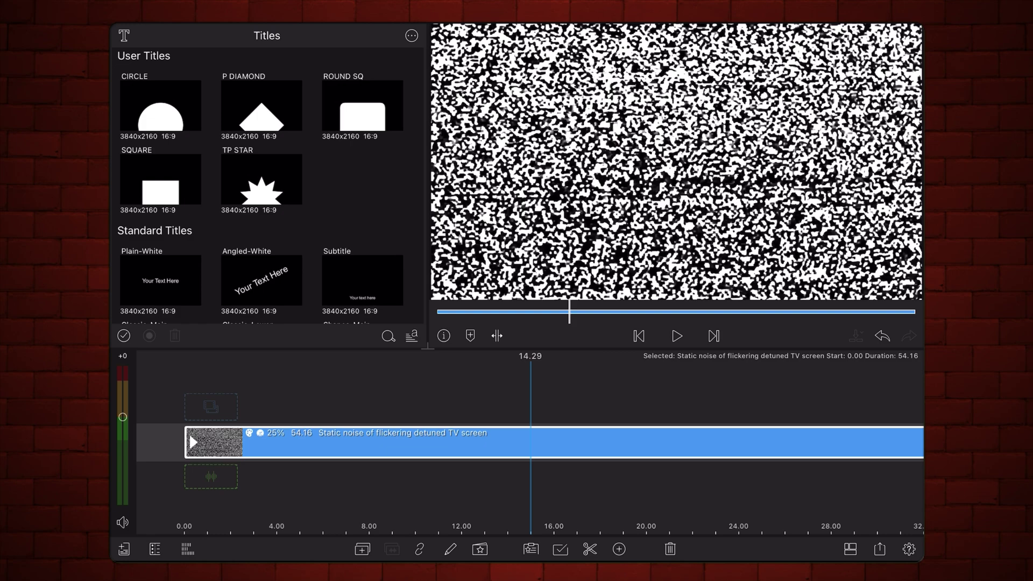
left_click_drag(725, 496, 703, 496)
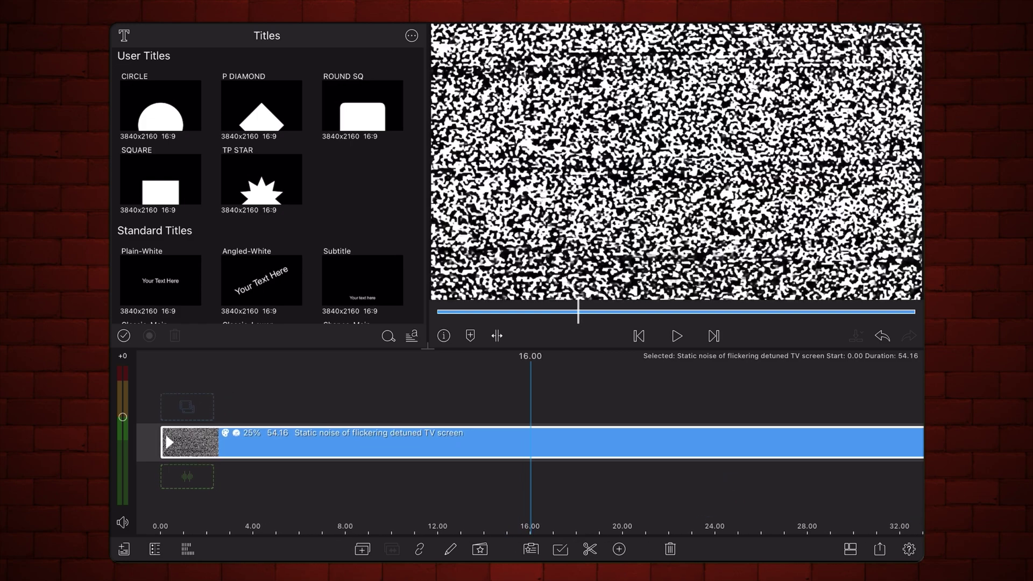
left_click(589, 548)
Delete the noise clip portion after 16 seconds and open the PLAY title's editor
key("Delete")
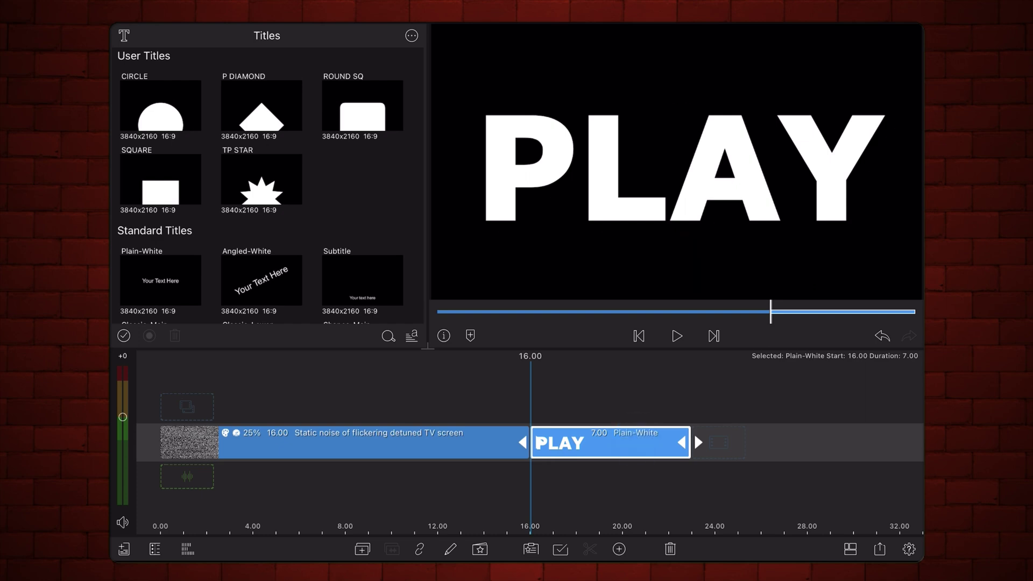
double_click(611, 442)
left_click_drag(783, 351, 795, 68)
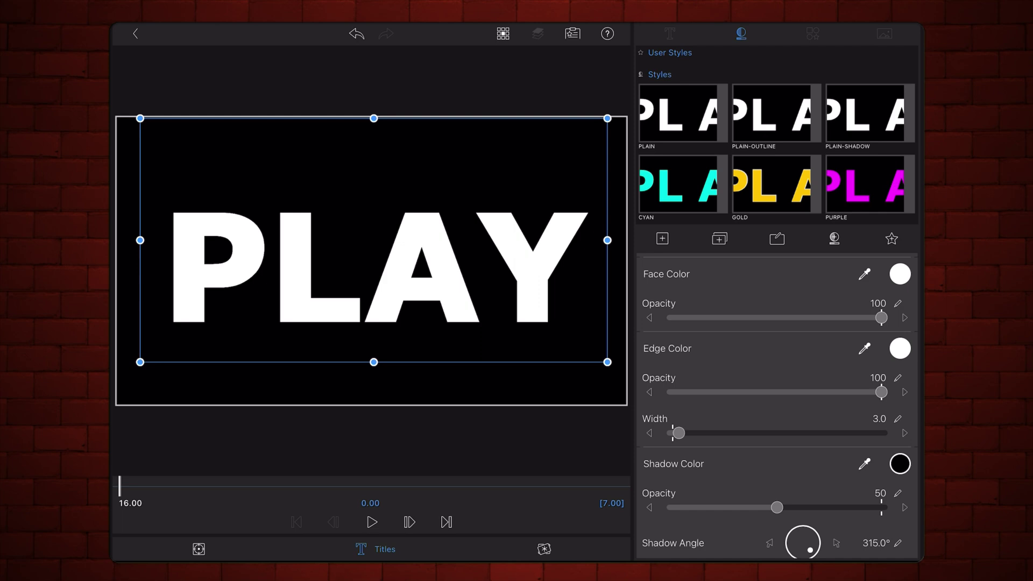
Apply the stylize Abstract effect to PLAY, hiding and reshowing it to compare
left_click(544, 548)
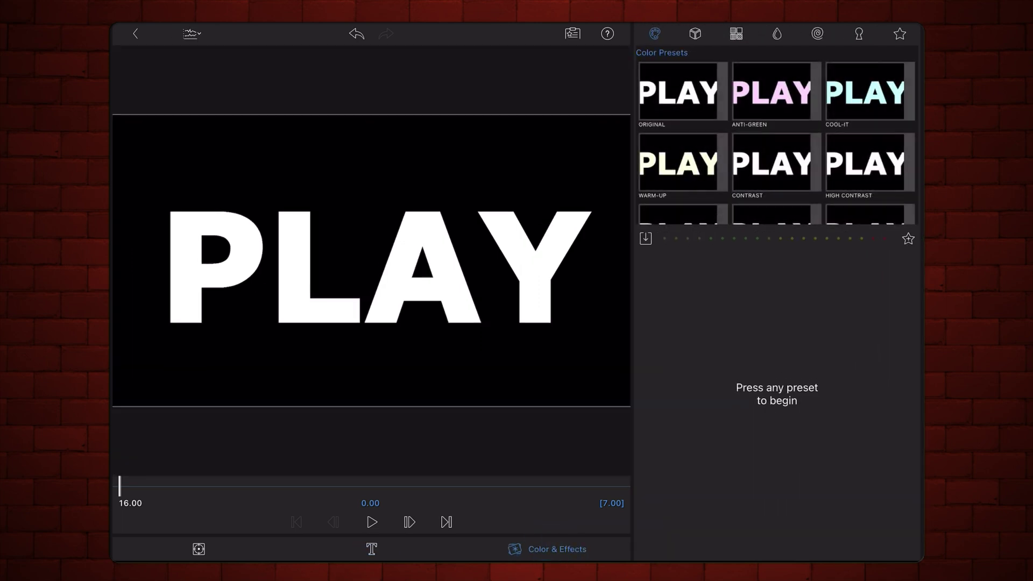
left_click(736, 34)
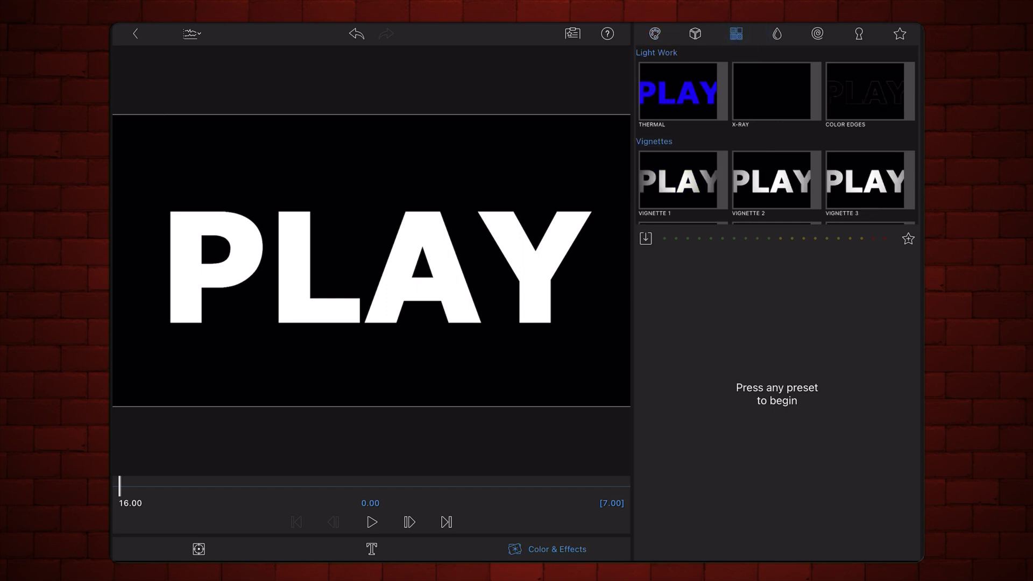
scroll(823, 121, "down", 3)
scroll(823, 81, "down", 3)
scroll(814, 73, "down", 3)
scroll(833, 51, "down", 3)
scroll(834, 50, "down", 1)
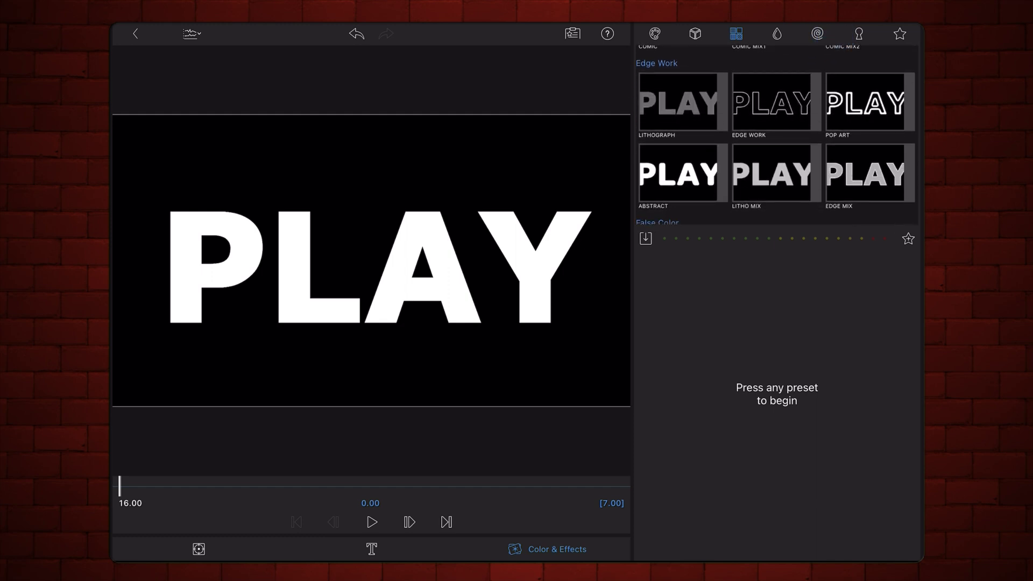
left_click(678, 173)
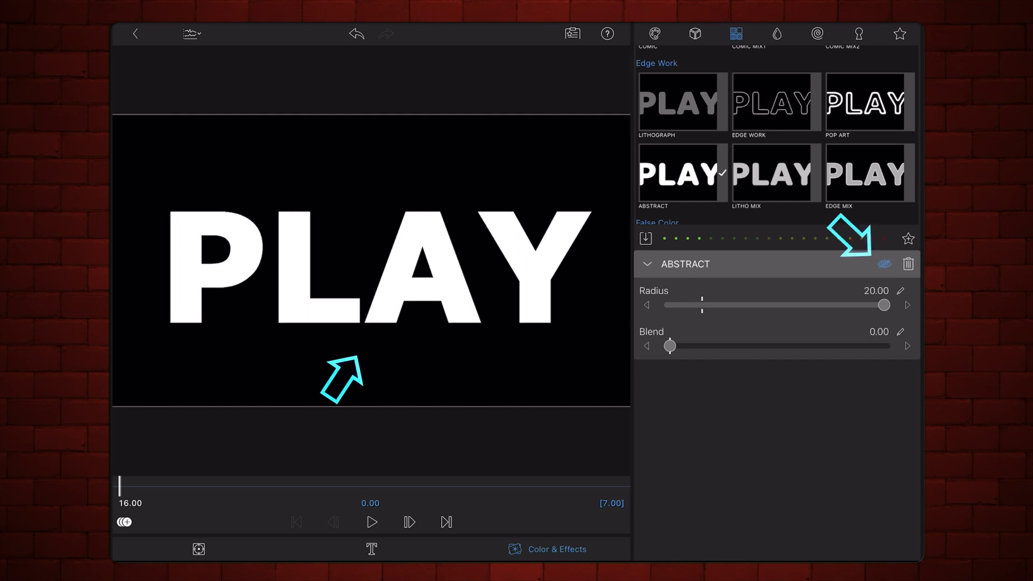
left_click(885, 264)
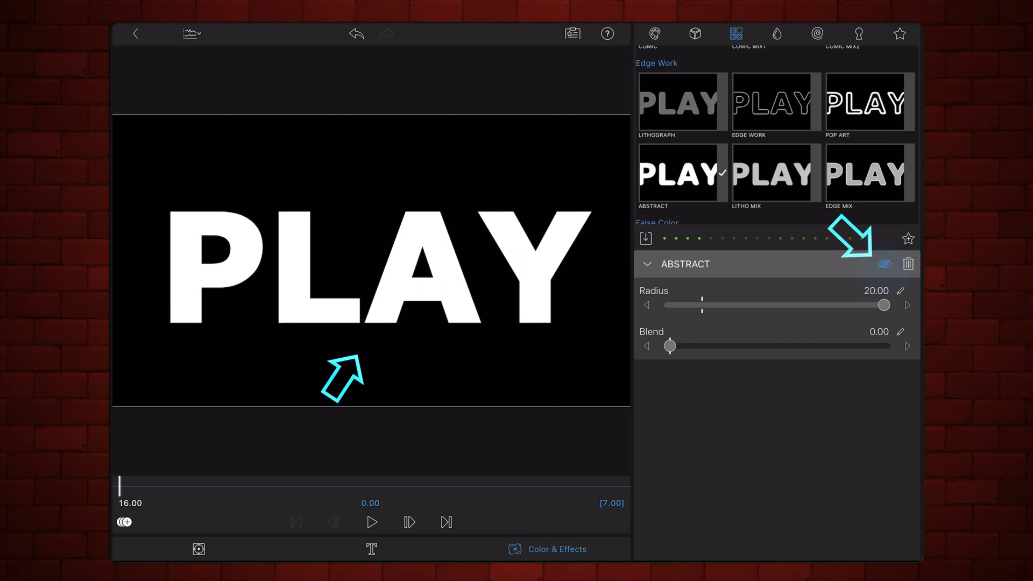
left_click(885, 264)
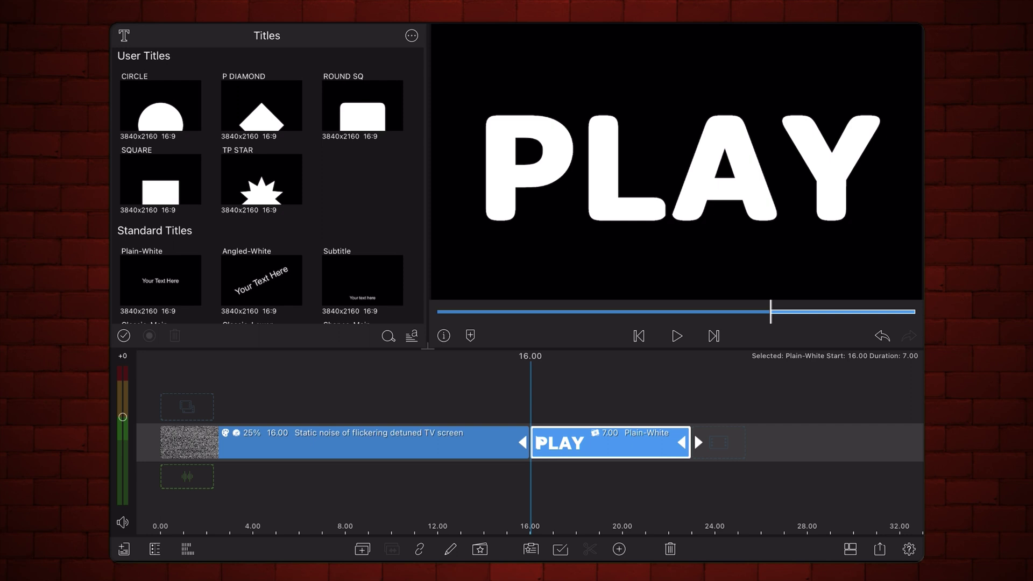
Extend the PLAY title to about 31 seconds and place its duplicate at 32.00
left_click_drag(682, 442, 896, 452)
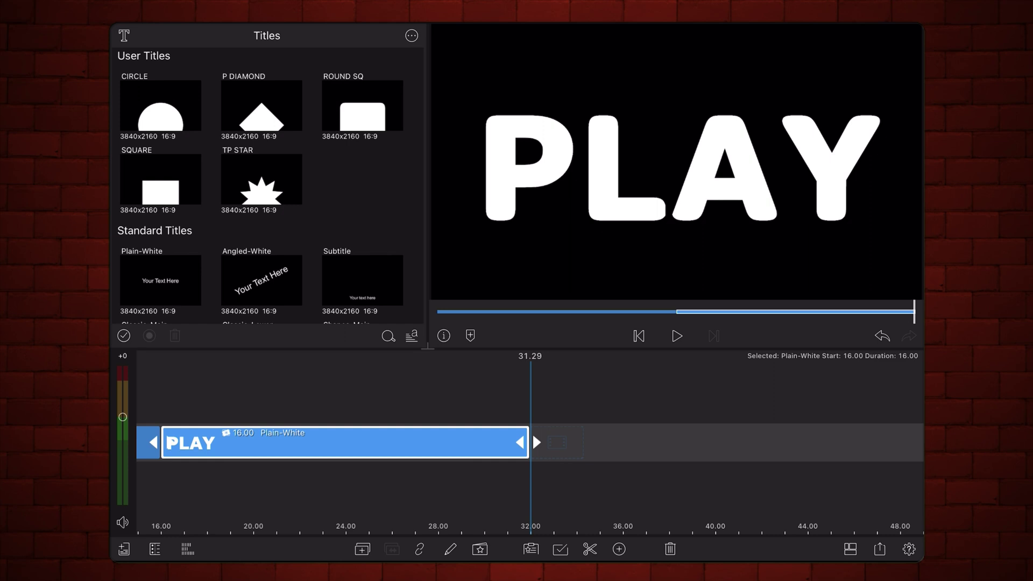
scroll(343, 386, "down", 5)
left_click(363, 548)
mouse_move(426, 422)
left_mouse_down()
mouse_move(595, 422)
mouse_move(606, 456)
left_mouse_up()
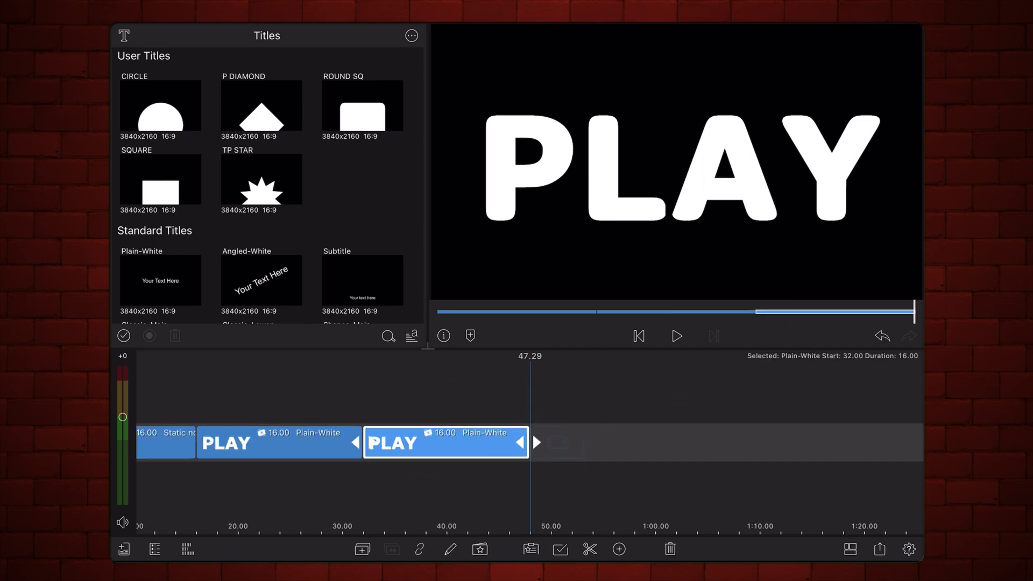
Reduce the copied PLAY title's edge width to 0.0 in its title settings
double_click(447, 436)
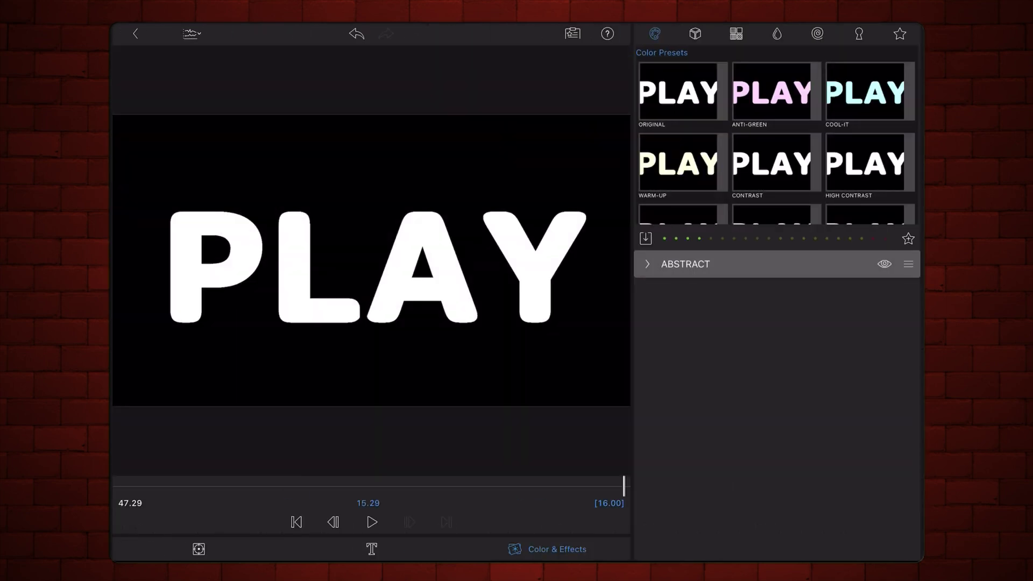
left_click(371, 549)
left_click_drag(800, 489, 805, 235)
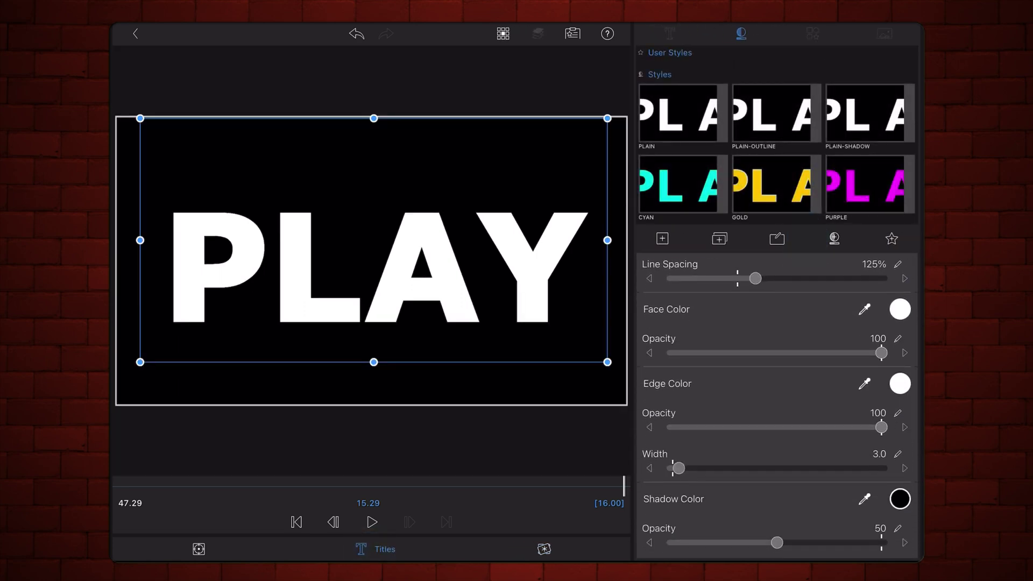
left_click(672, 468)
left_click_drag(661, 482, 649, 483)
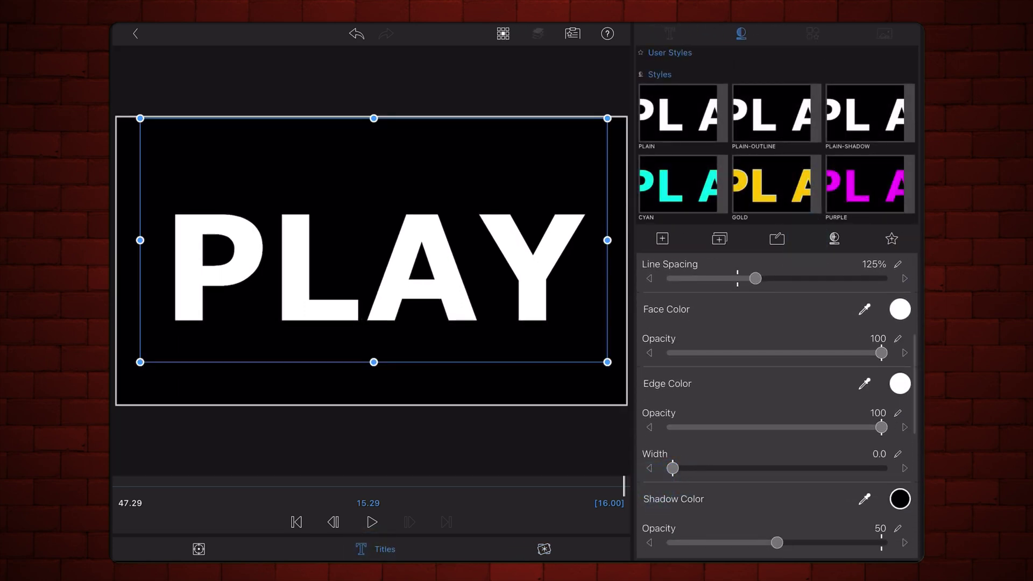
Close the title editor and pan the timeline back toward 0.00
left_click(134, 34)
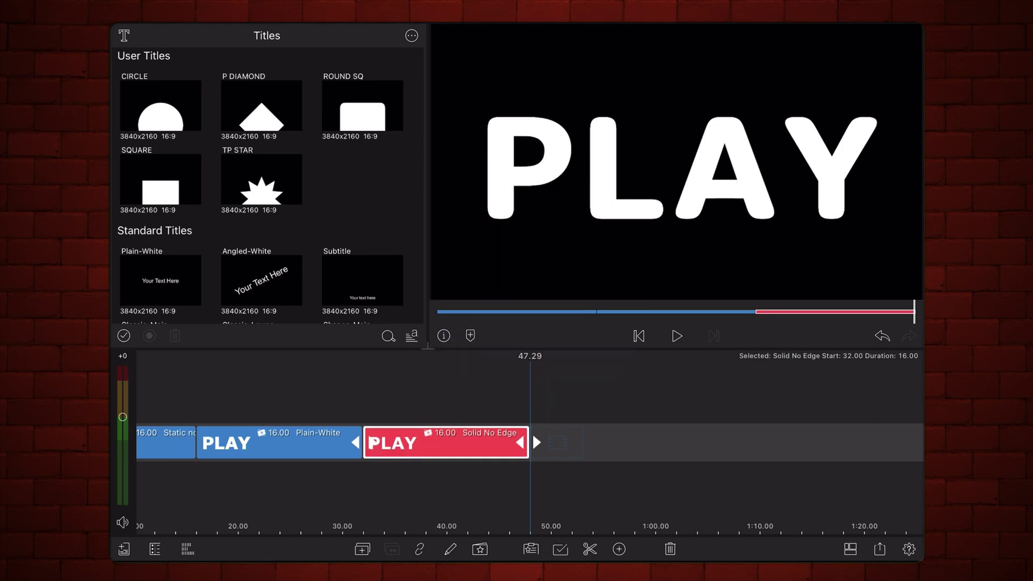
left_click_drag(605, 491, 791, 507)
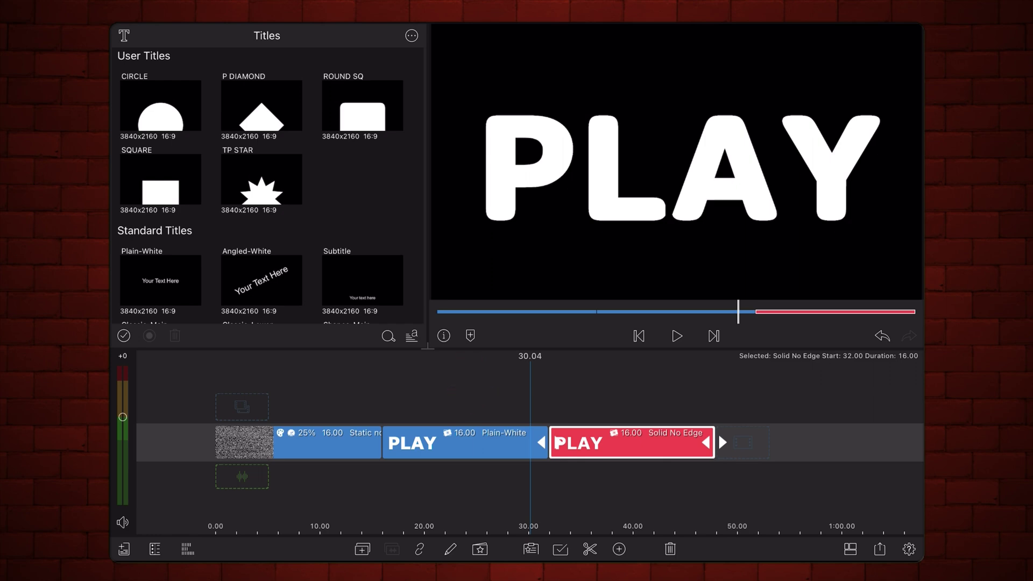
Put the Plain-White title above the static clip, blend it as Stencil Luma, and preview
mouse_move(455, 439)
left_mouse_down()
mouse_move(368, 379)
mouse_move(289, 402)
left_mouse_up()
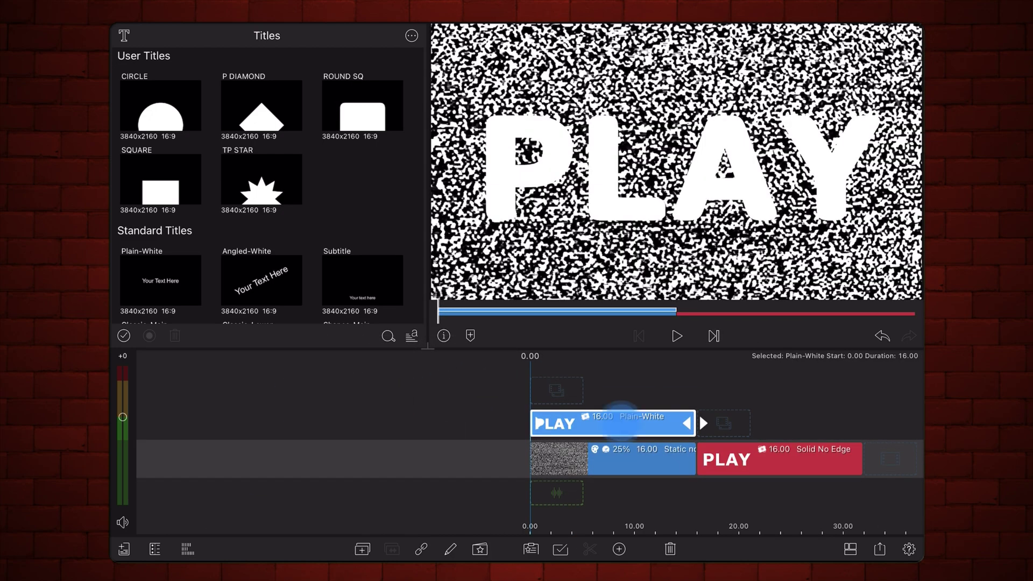
double_click(614, 423)
left_click(199, 549)
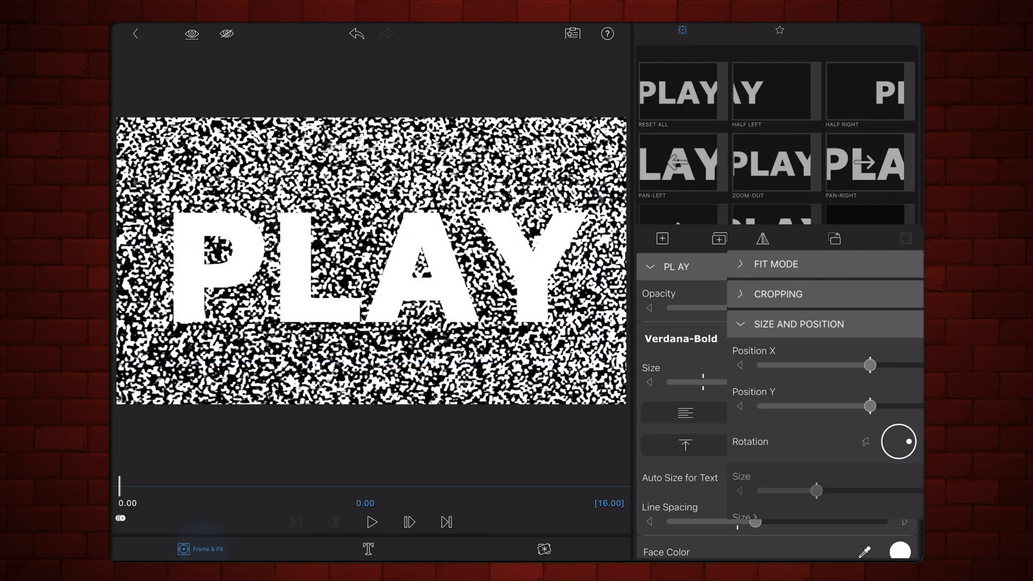
left_click(650, 324)
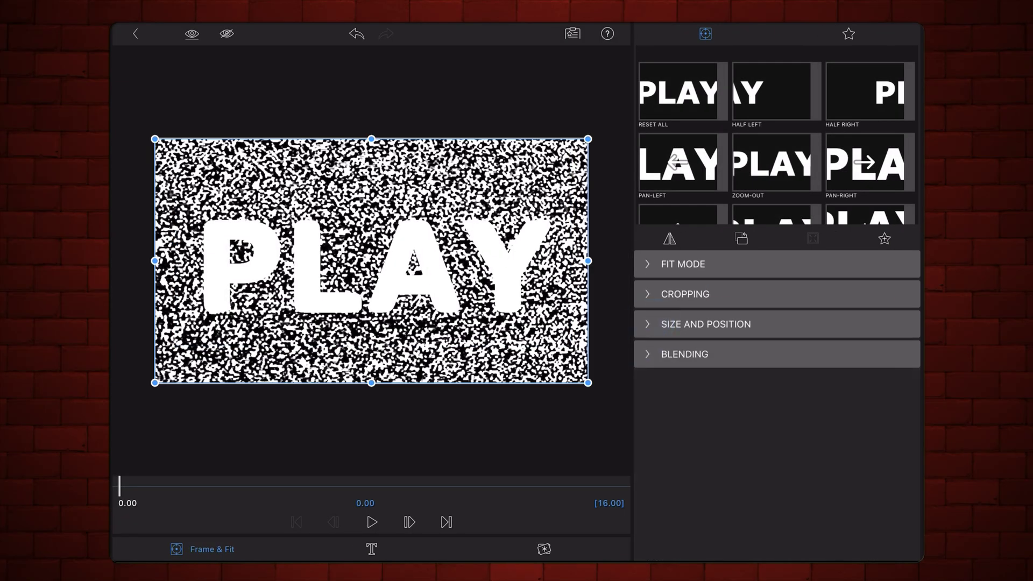
left_click(651, 353)
left_click(905, 426)
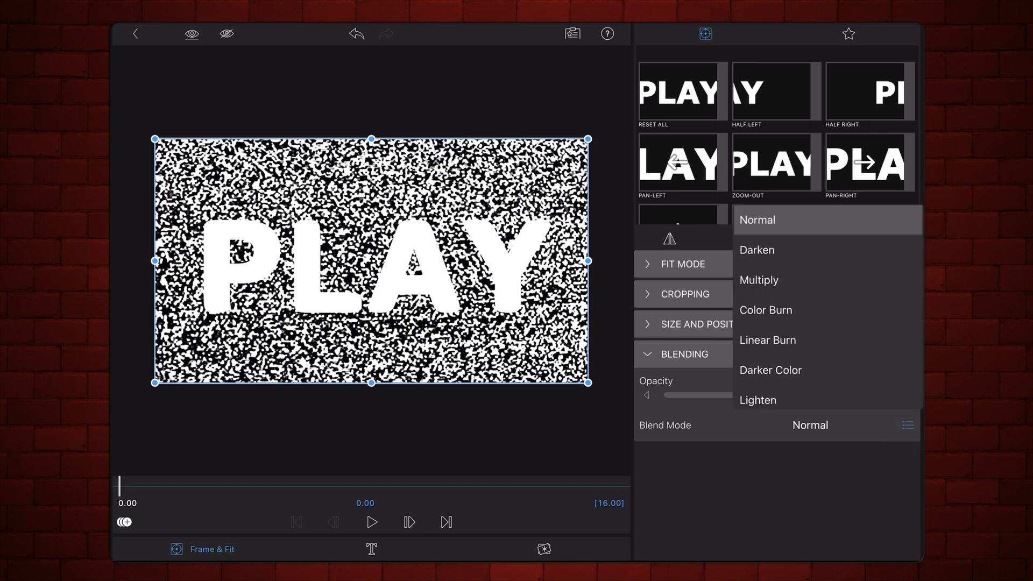
left_click_drag(807, 278, 799, 57)
mouse_move(828, 327)
left_mouse_down()
mouse_move(828, 175)
mouse_move(834, 259)
left_mouse_up()
left_click(794, 331)
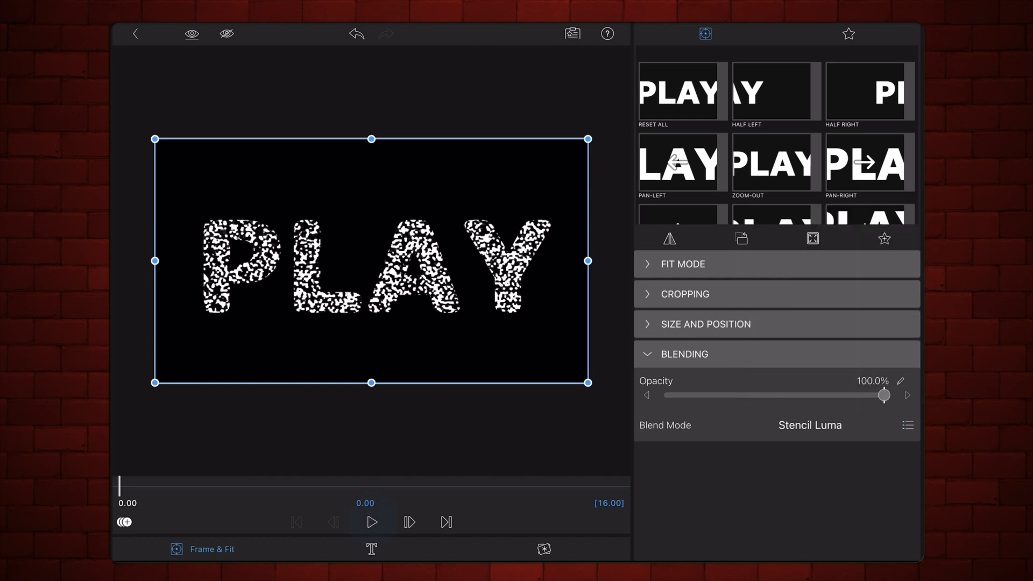
left_click(372, 521)
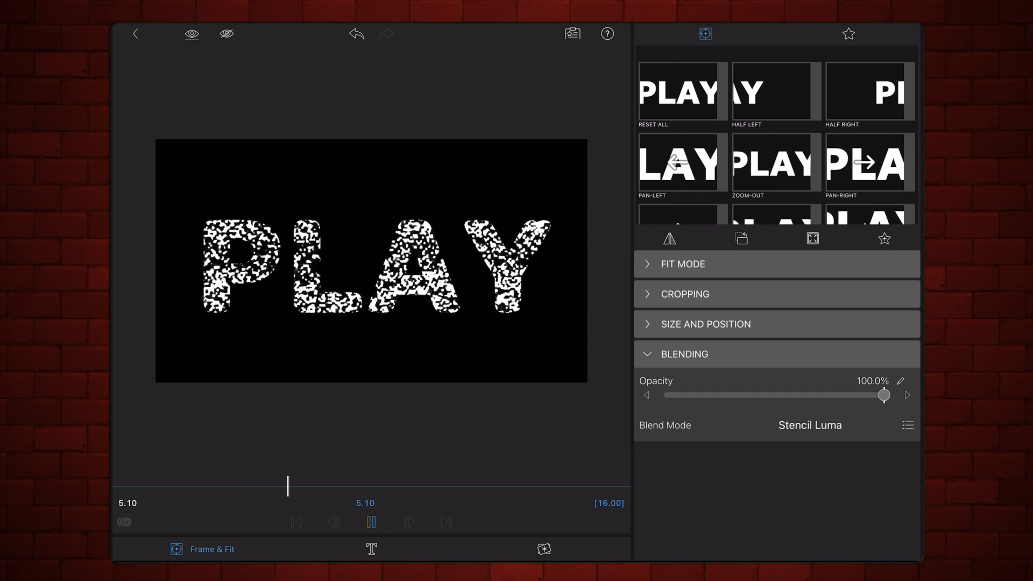
Move the red Solid No Edge PLAY clip above the Plain-White title, then preview playback
left_click(371, 522)
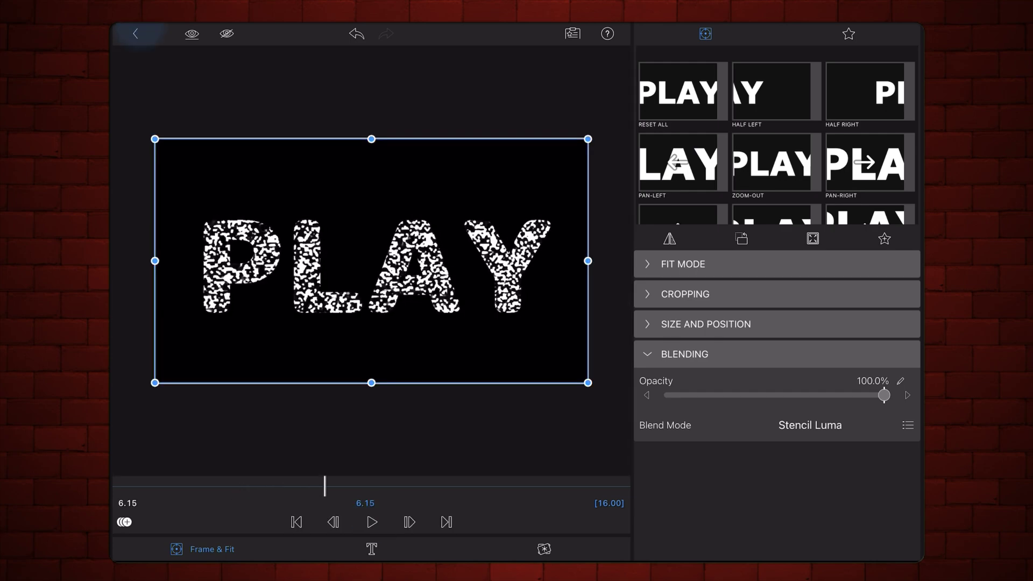
left_click(135, 34)
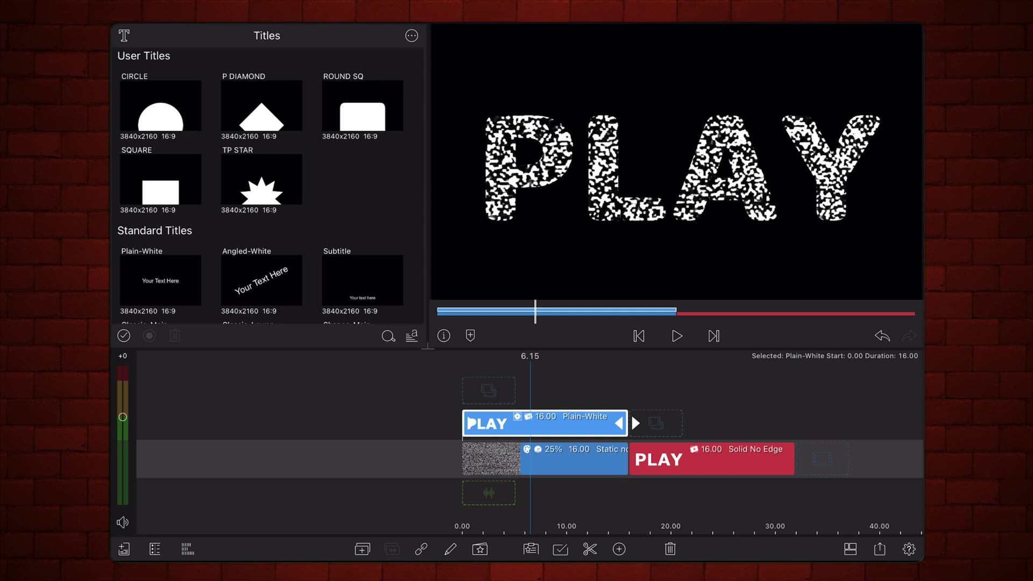
left_click_drag(695, 456, 546, 390)
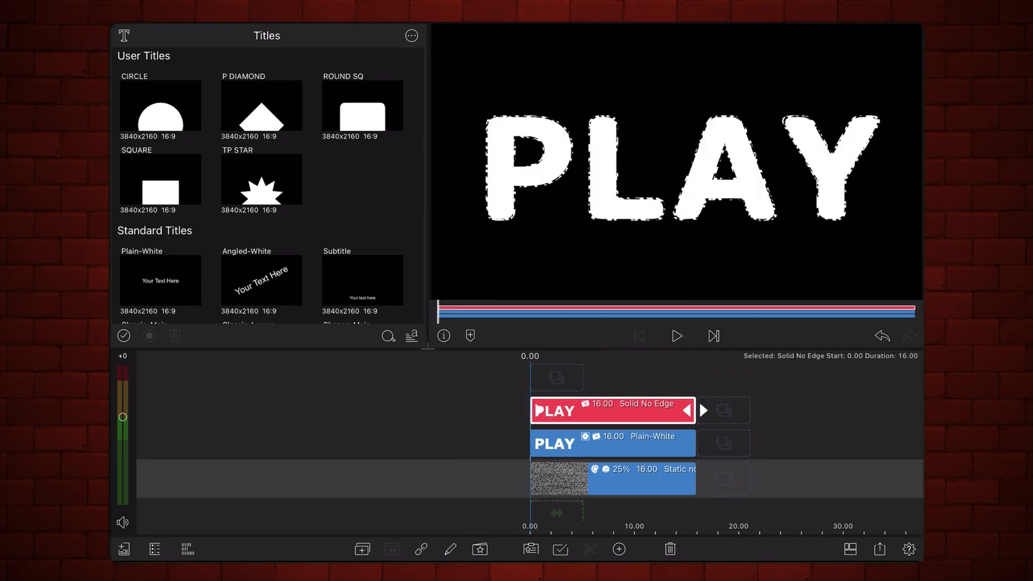
key("space")
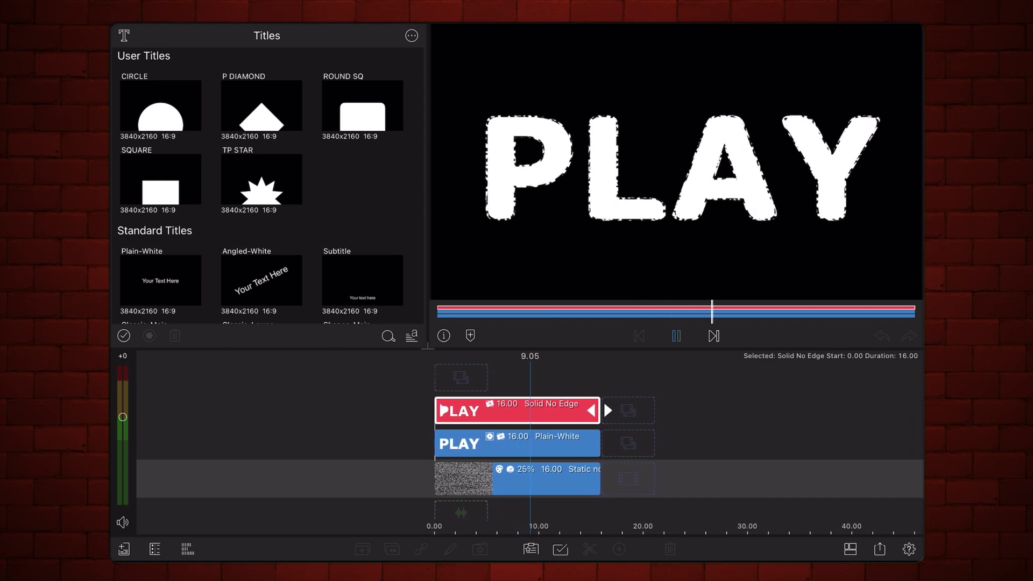
left_click(676, 335)
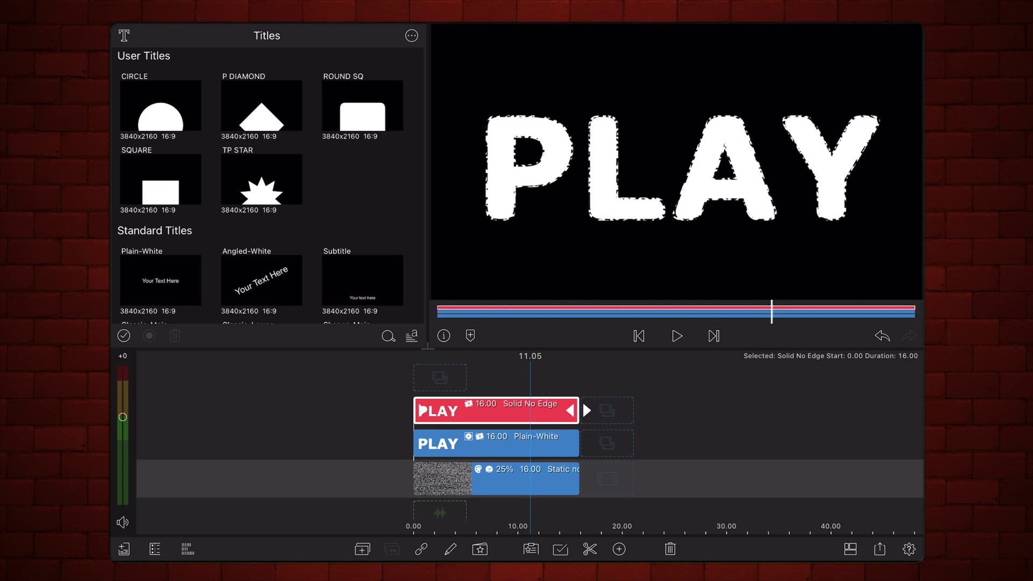
Export the layered PLAY composite as a movie to Photos
left_click(879, 548)
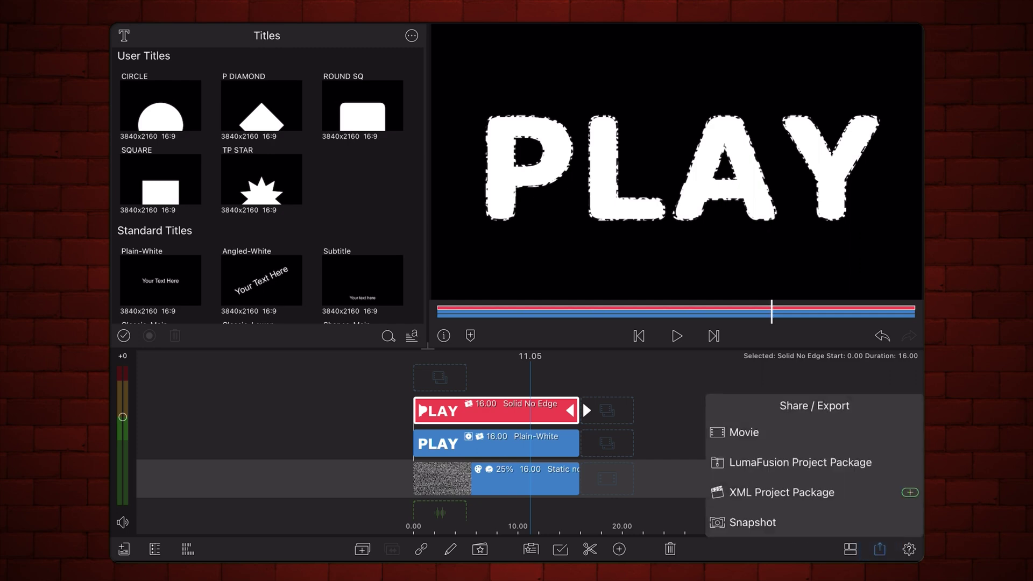
left_click(743, 431)
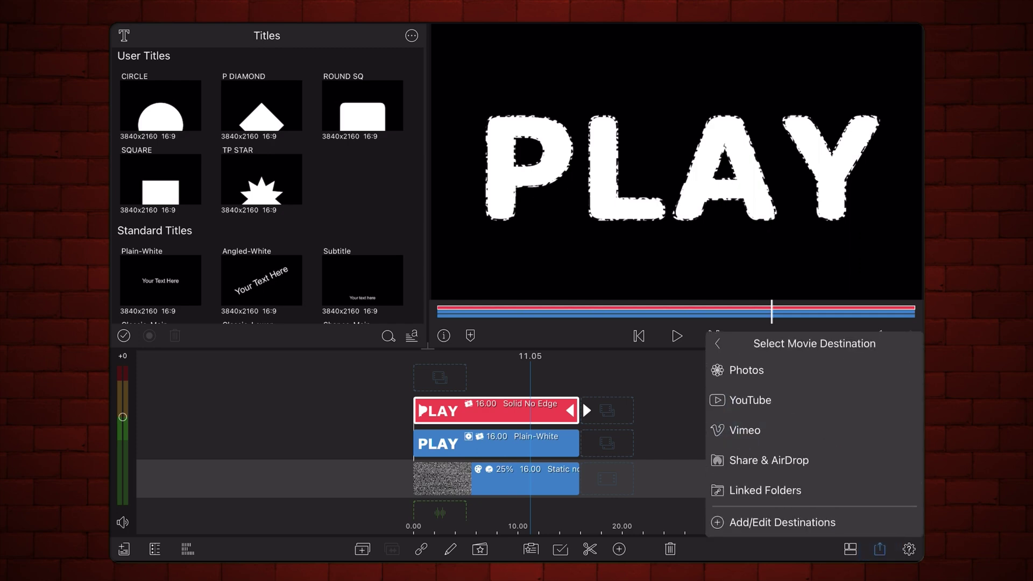
left_click(747, 370)
left_click(906, 72)
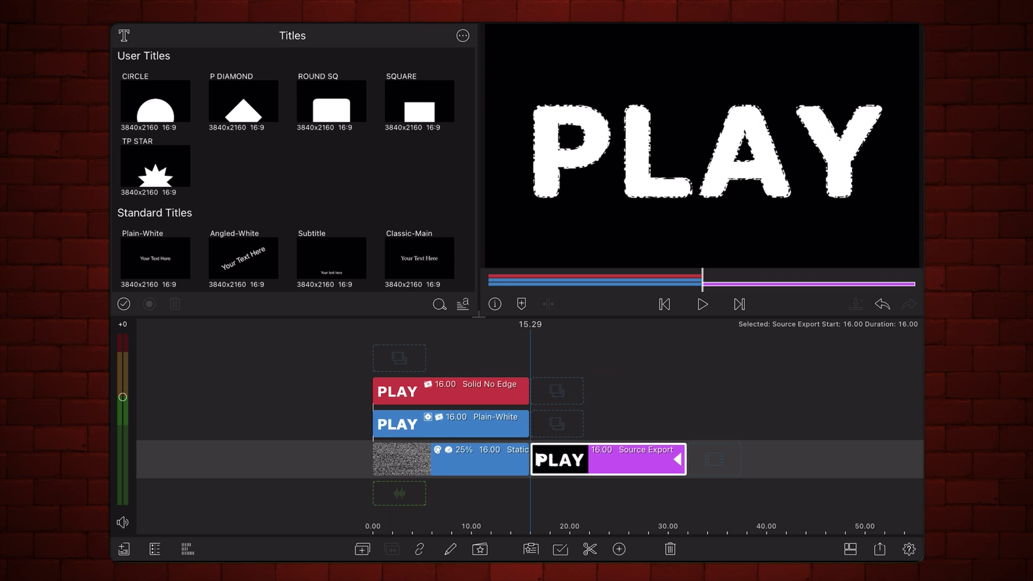
Apply the Abstract stylize preset to the Source Export PLAY clip
double_click(637, 460)
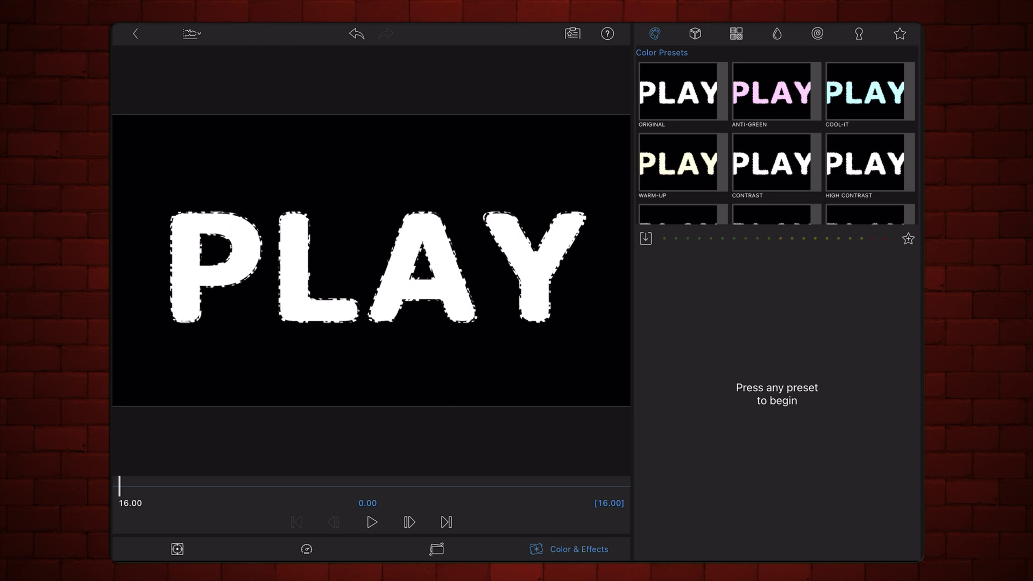
left_click(734, 33)
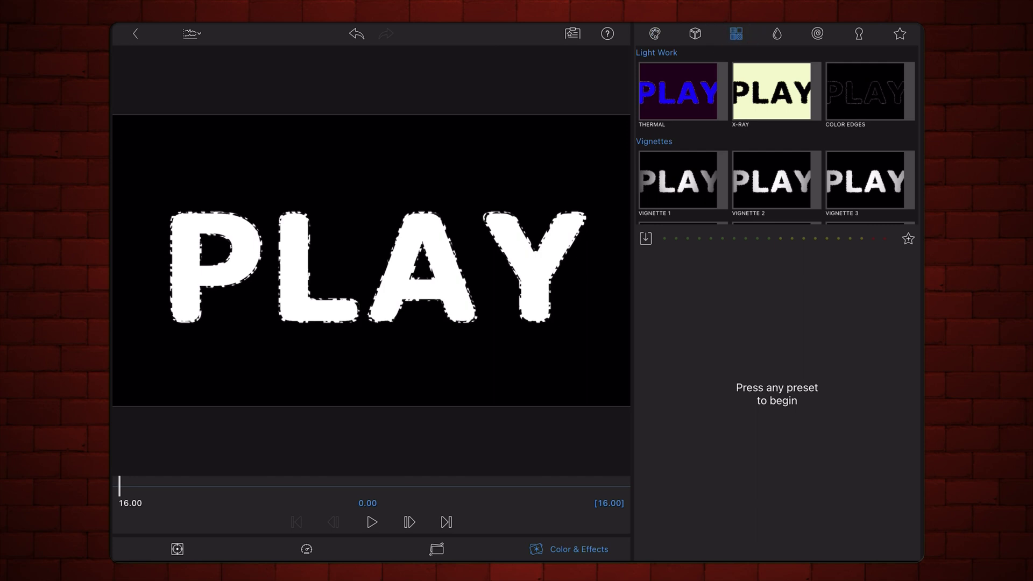
left_click_drag(761, 161, 771, 26)
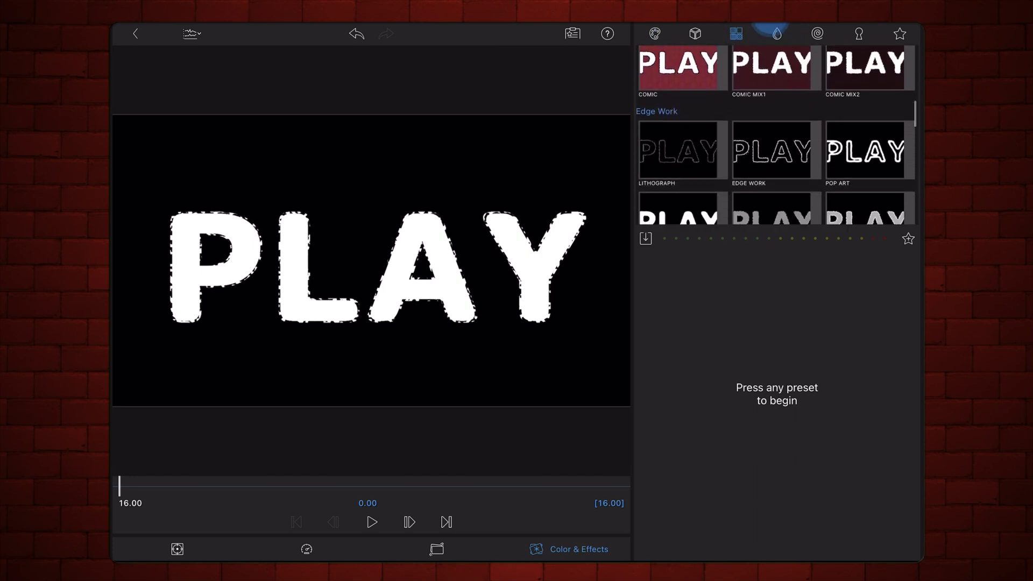
left_click(676, 172)
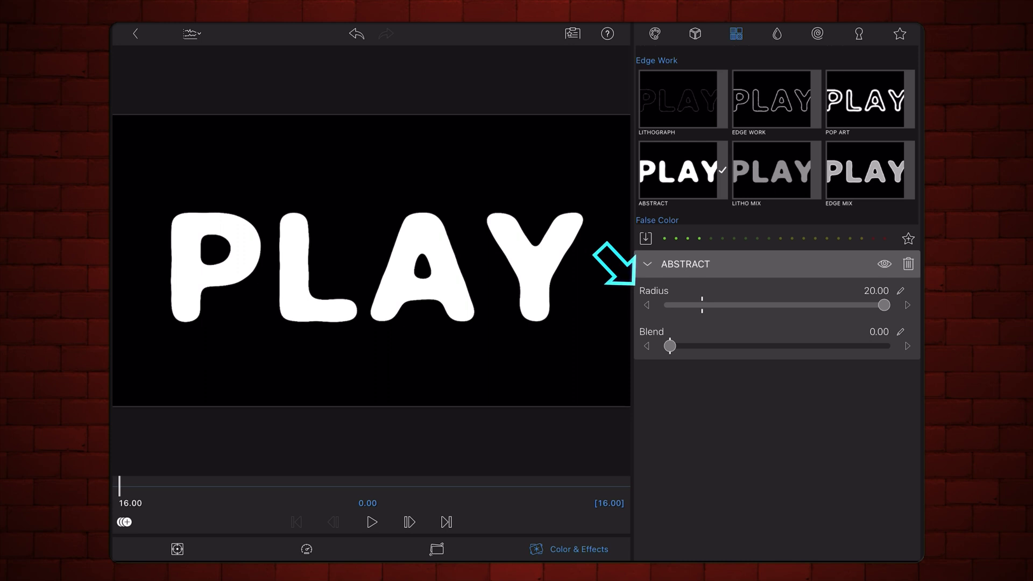
Lower the Abstract radius from 20 to 5, then raise it to 14.50, previewing between changes
left_click(372, 521)
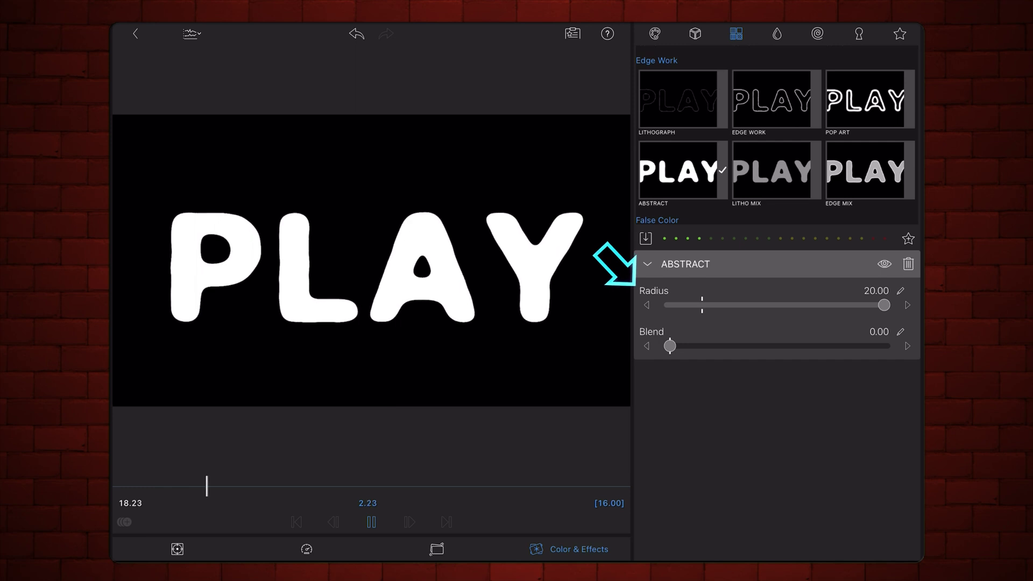
left_click(372, 522)
left_click_drag(884, 305, 723, 305)
left_click(371, 522)
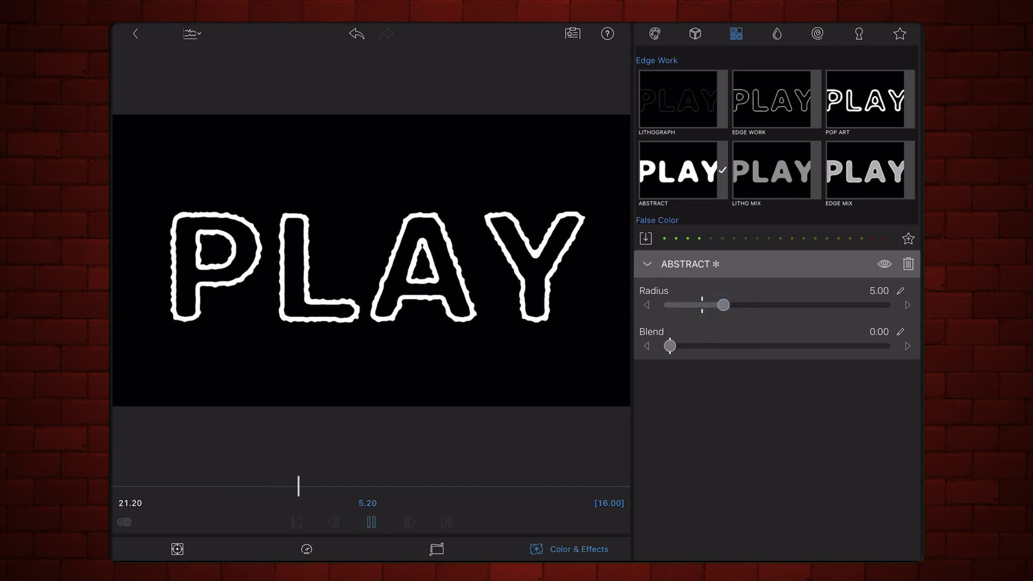
left_click(371, 522)
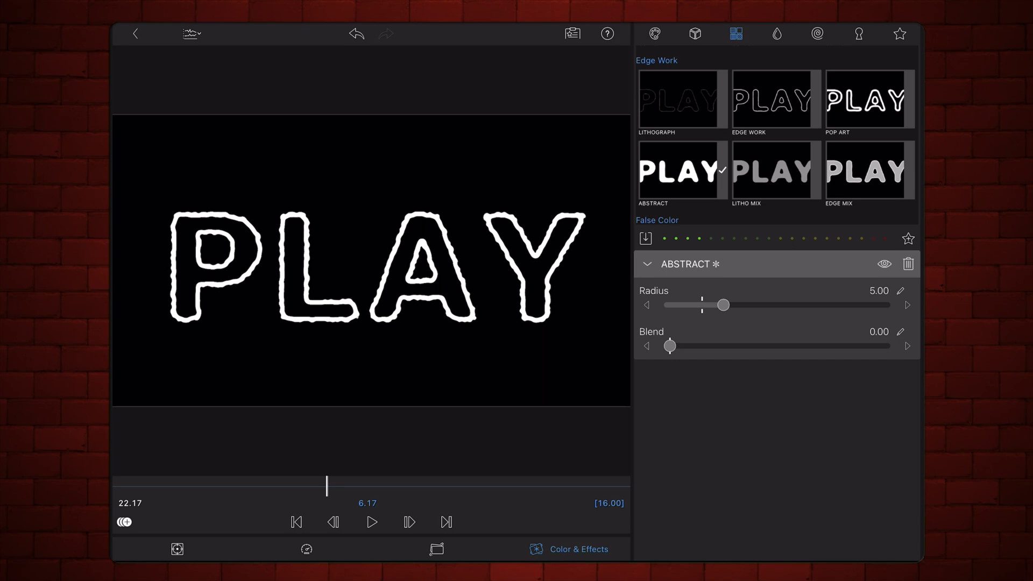
left_click_drag(724, 307, 814, 319)
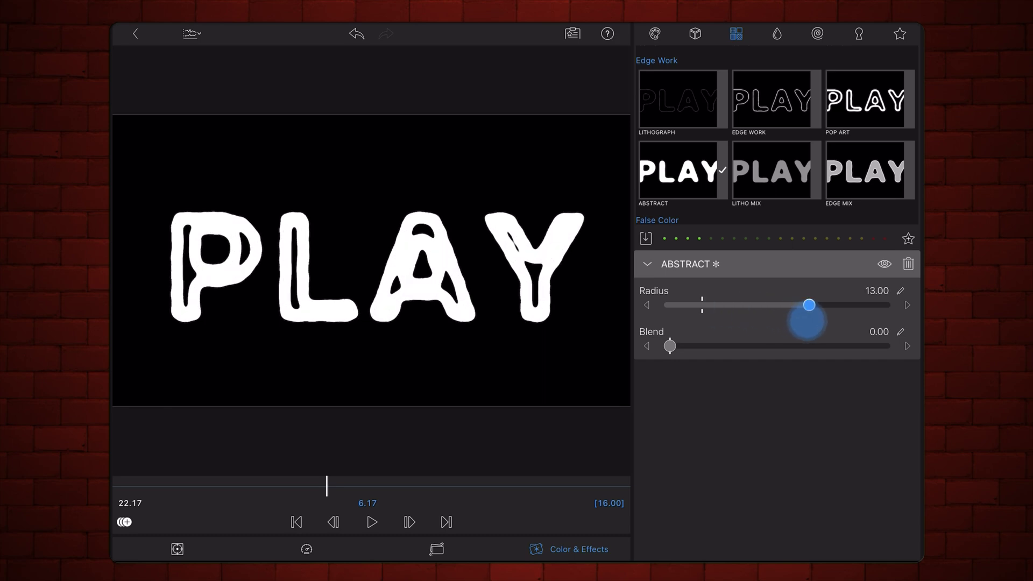
left_click_drag(814, 323, 825, 322)
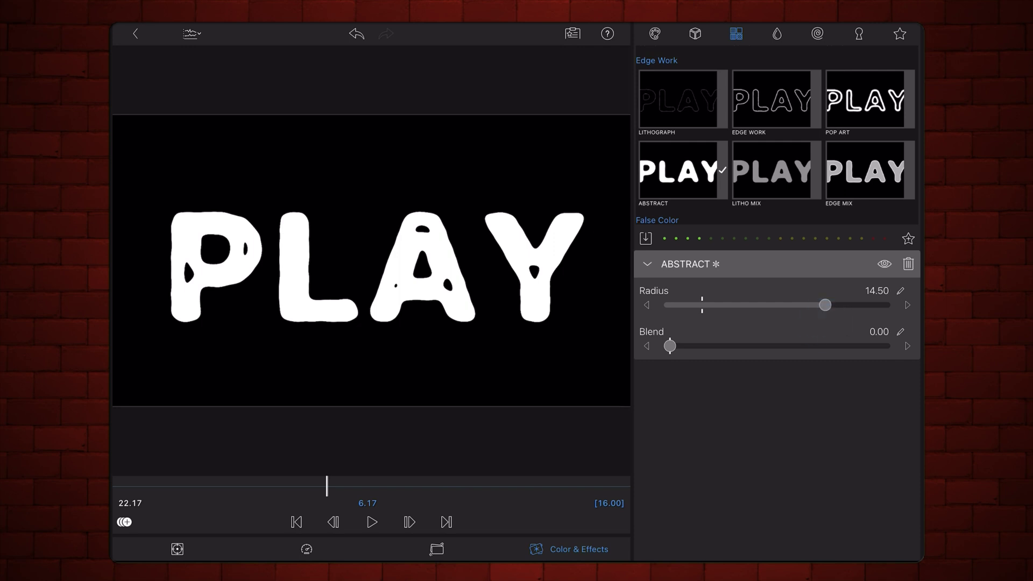
key("space")
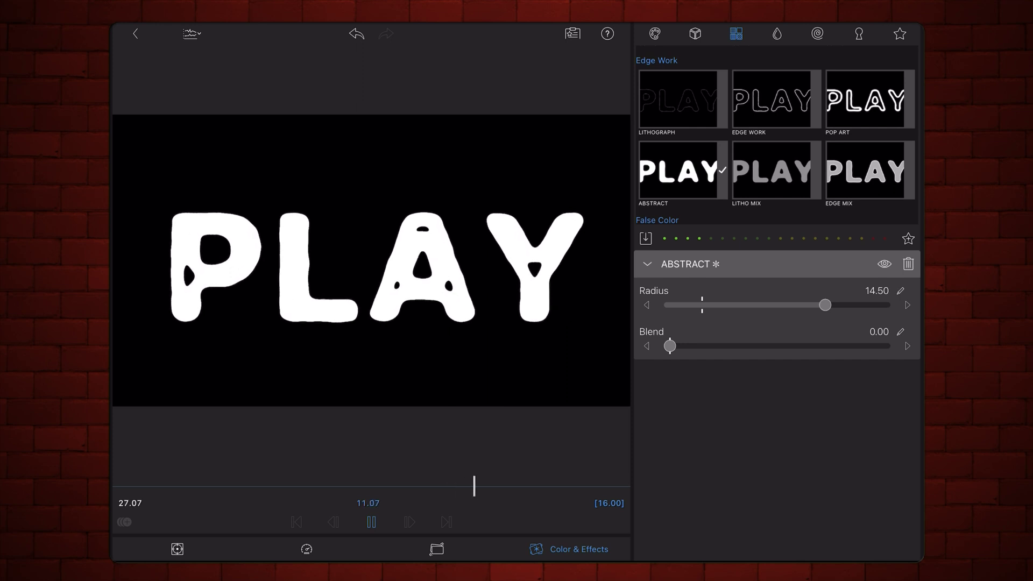
key("space")
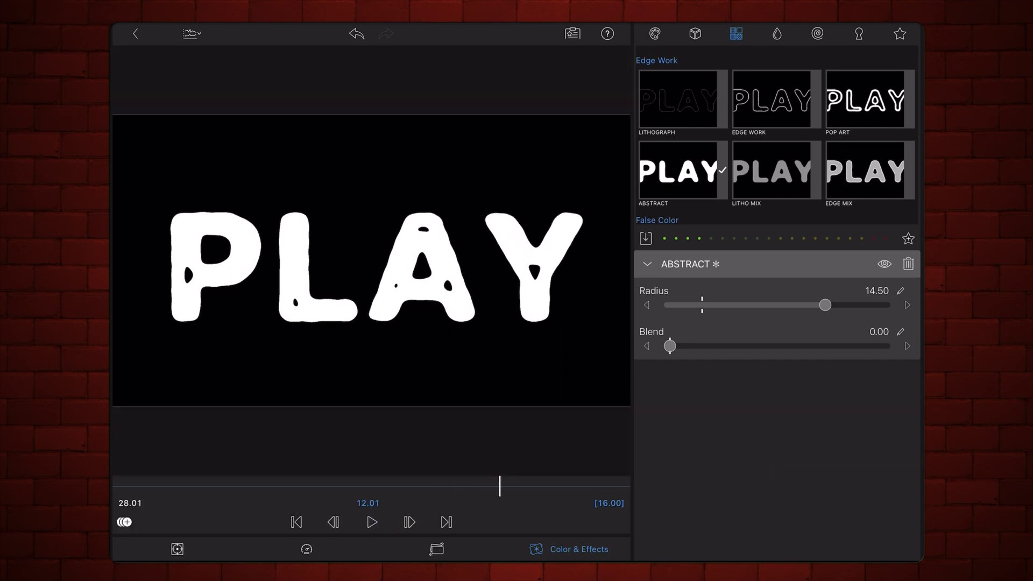
Move the Source Export PLAY clip onto the track above the balls clip at 16.00
left_click(135, 34)
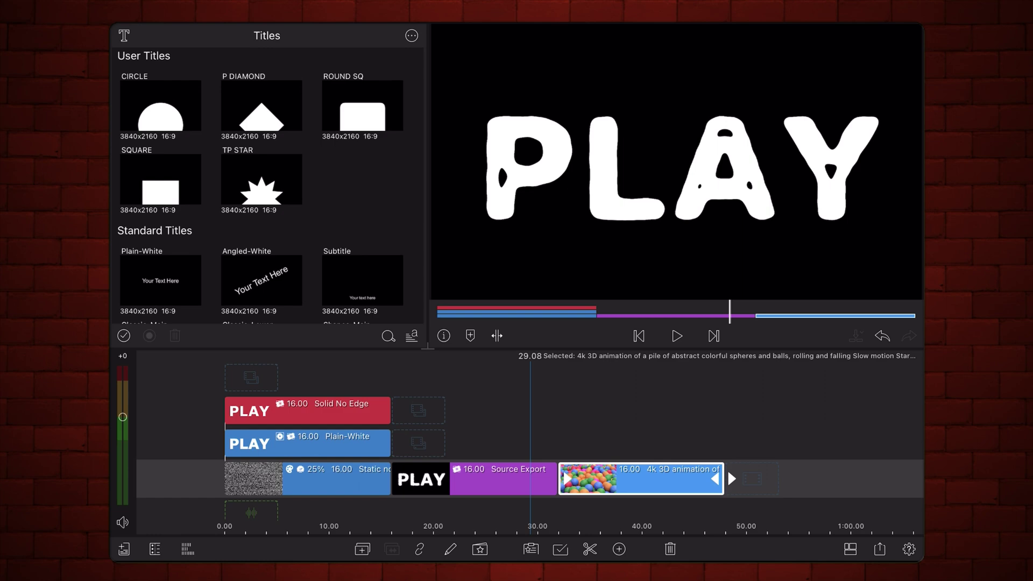
left_click_drag(437, 479, 453, 443)
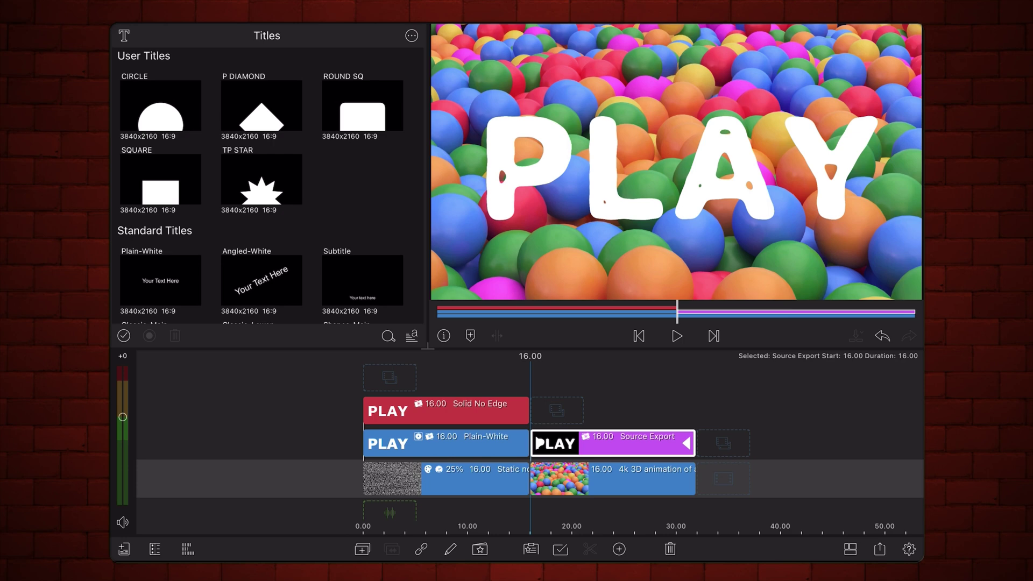
Duplicate the Solid No Edge title, place the copy at 16.00 above Source Export, and preview
left_click(476, 410)
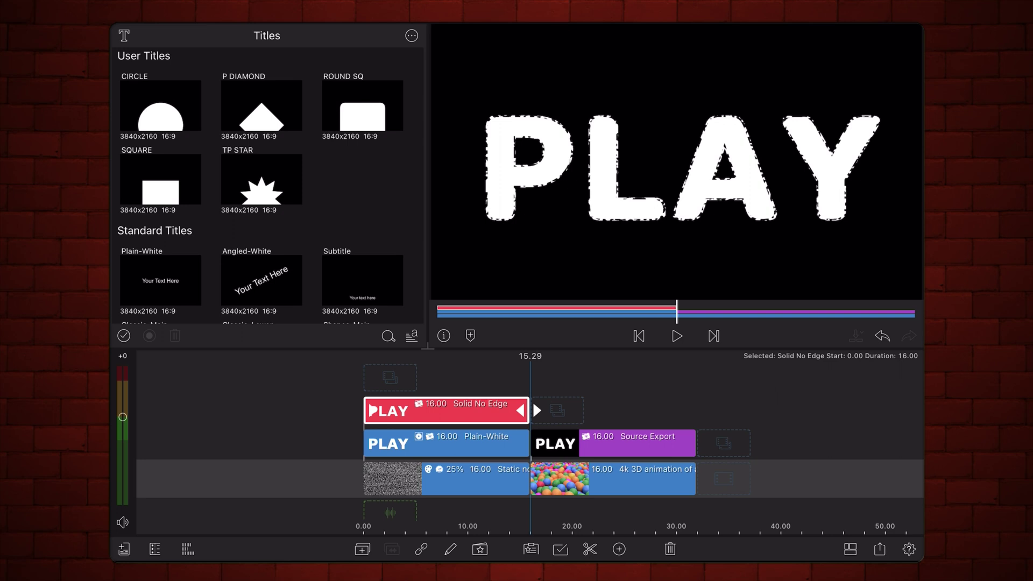
left_click(362, 549)
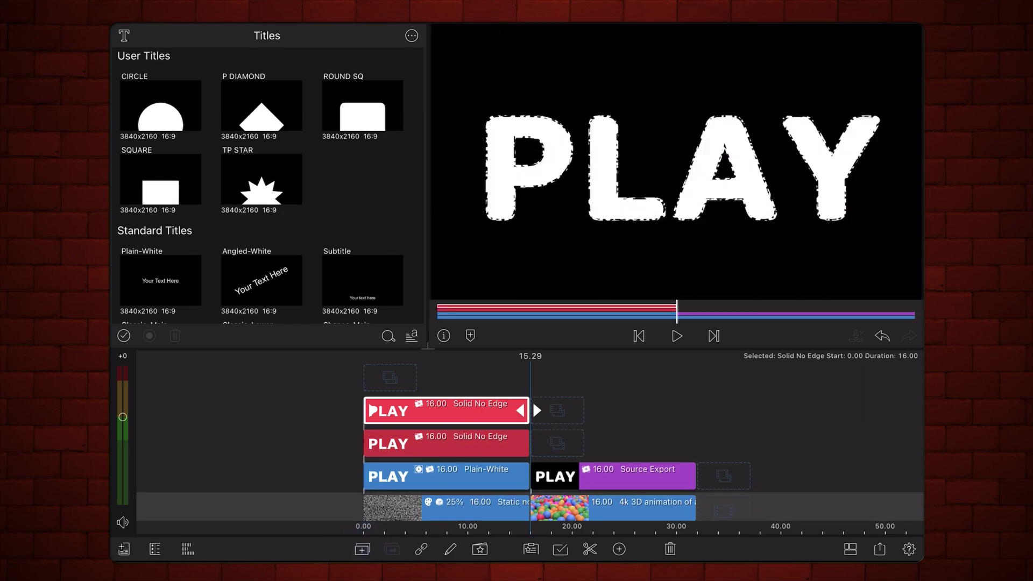
left_click_drag(452, 410, 619, 410)
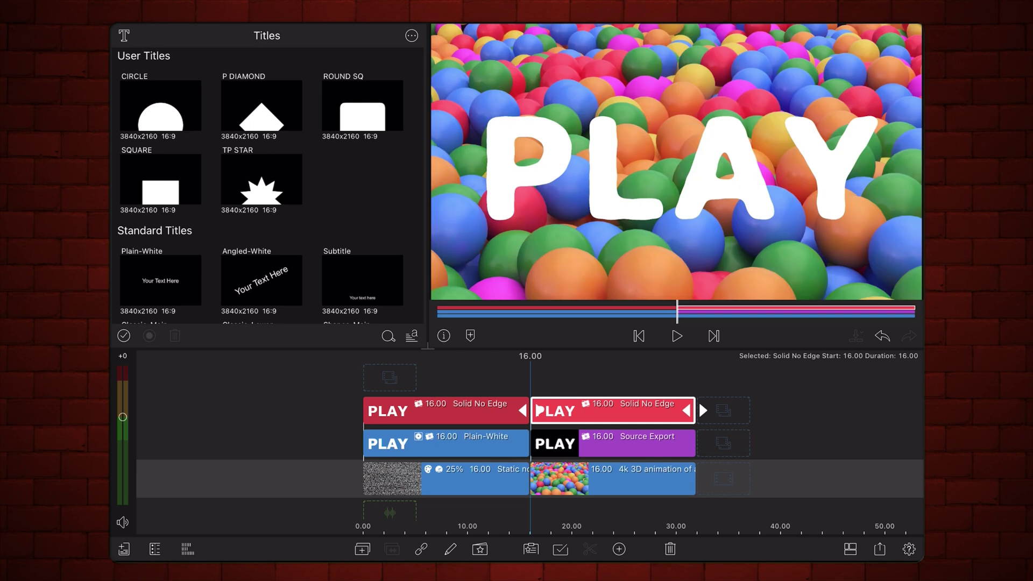
left_click(677, 336)
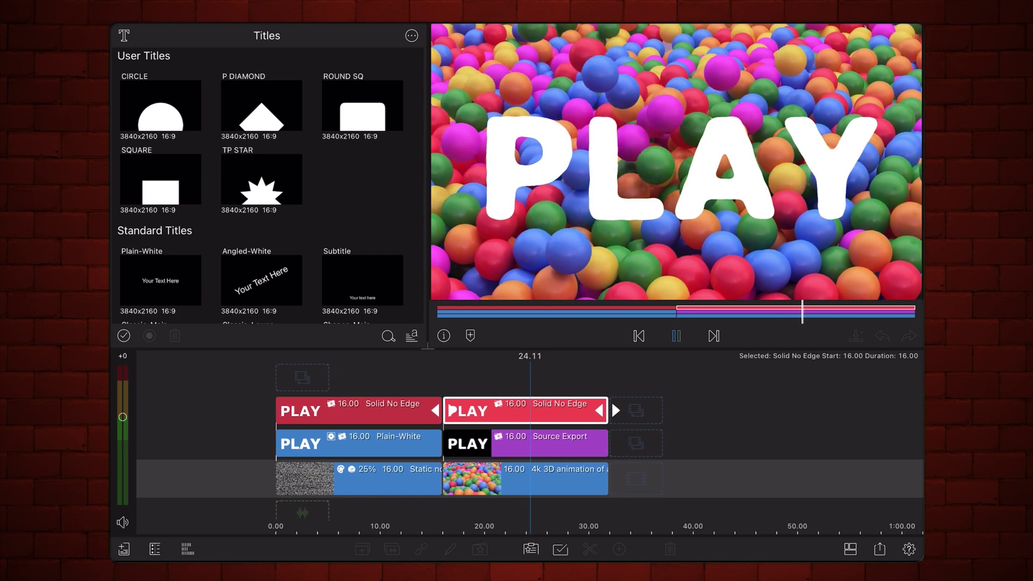
key("space")
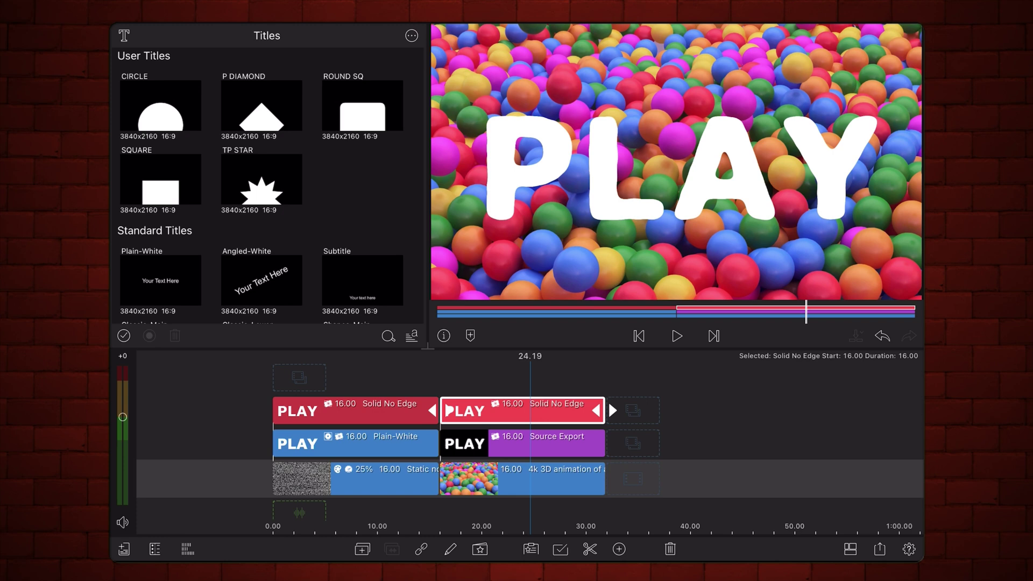
Give the copied Solid No Edge title a basic color layer with yellow tint
double_click(525, 411)
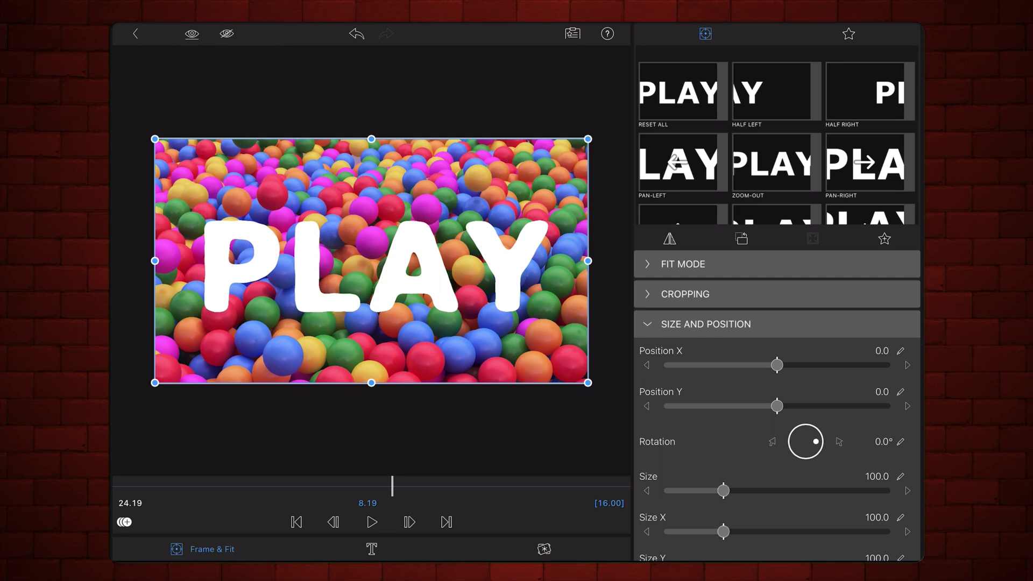
left_click(543, 549)
left_click(678, 90)
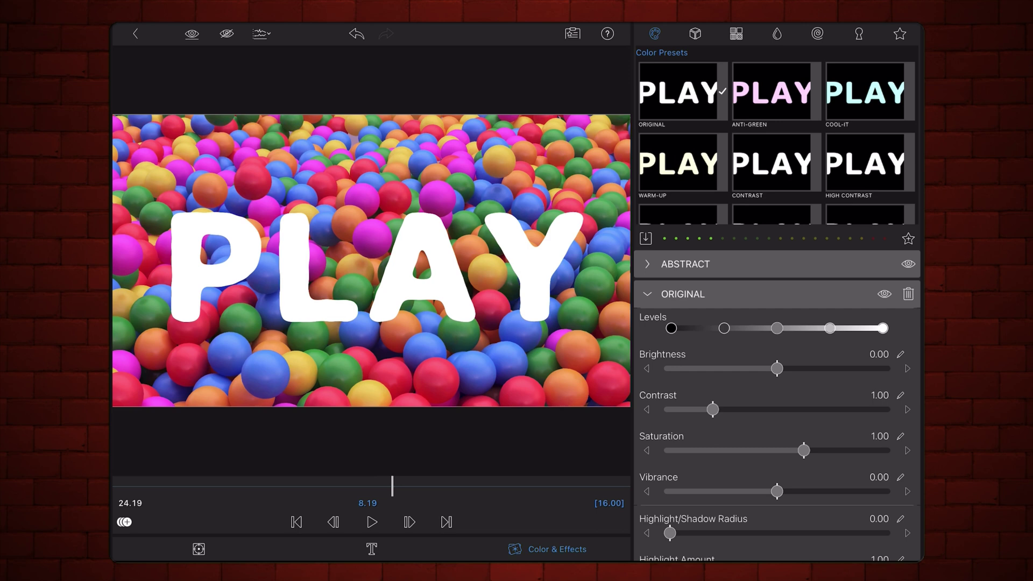
scroll(830, 431, "down", 8)
left_click(902, 543)
left_click(852, 471)
left_click(525, 77)
left_click(134, 34)
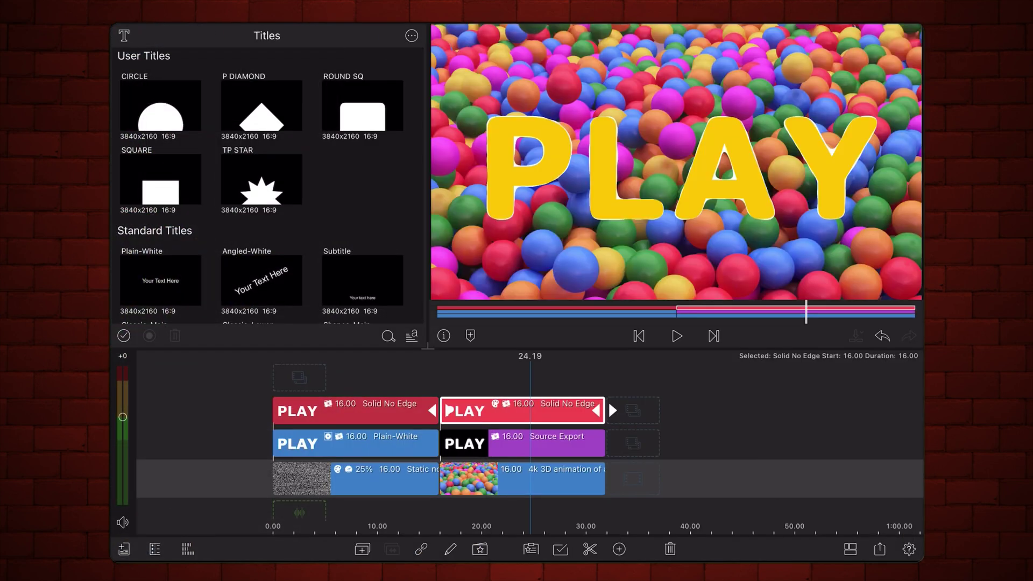
Tint the Source Export clip yellow the same way, then replay the section
double_click(546, 443)
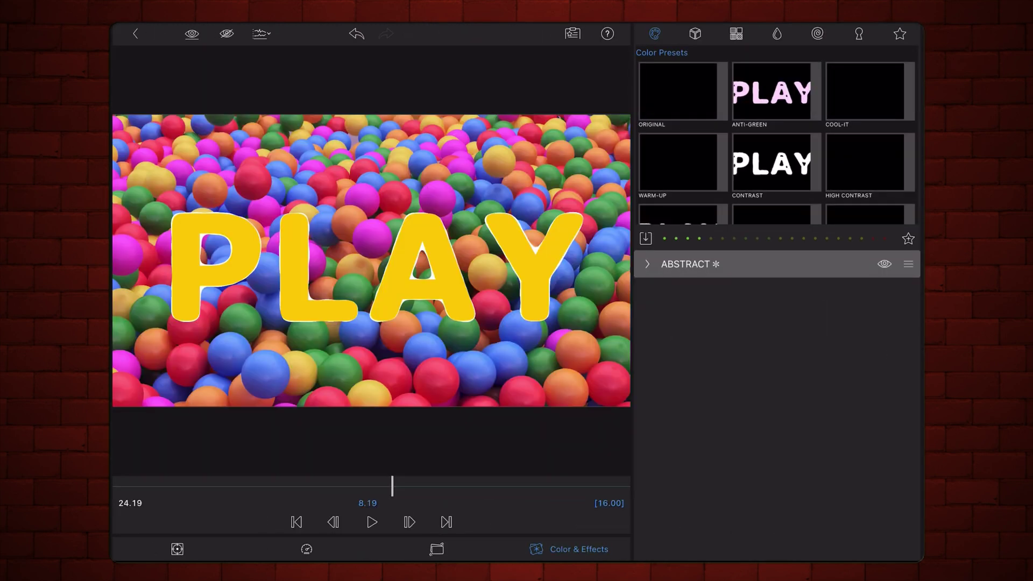
left_click(678, 90)
left_click_drag(836, 512, 841, 234)
left_click(903, 543)
left_click(853, 471)
left_click(135, 32)
left_click(135, 33)
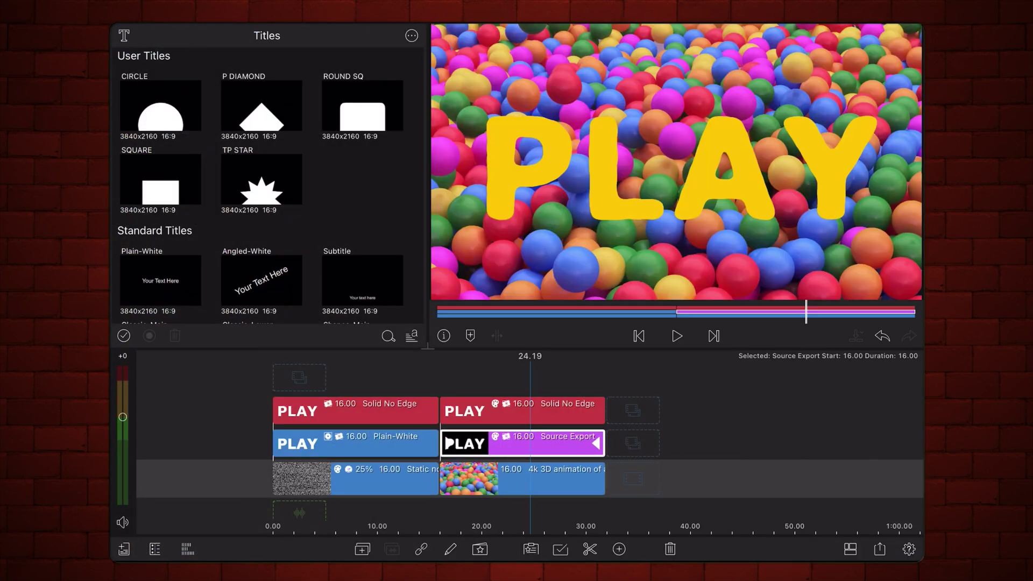
left_click_drag(777, 439, 812, 445)
left_click(676, 336)
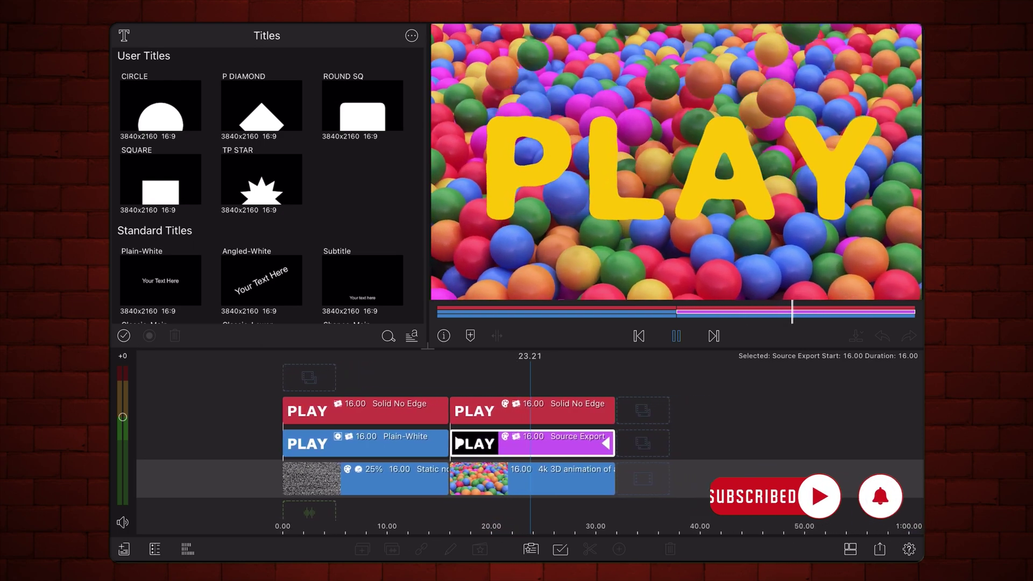
Duplicate Source Export onto a new top track and enlarge the timeline area
key("space")
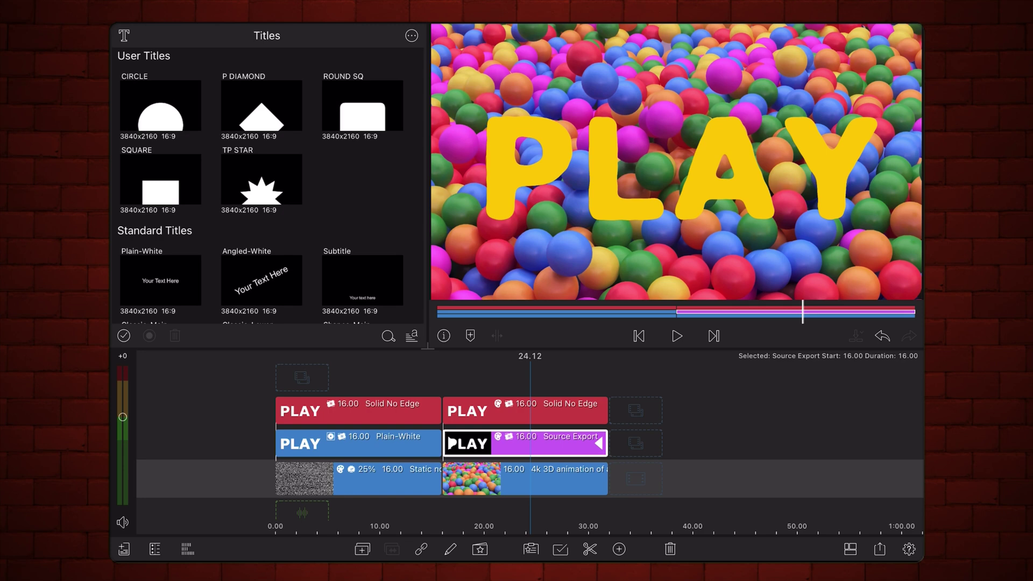
left_click(362, 549)
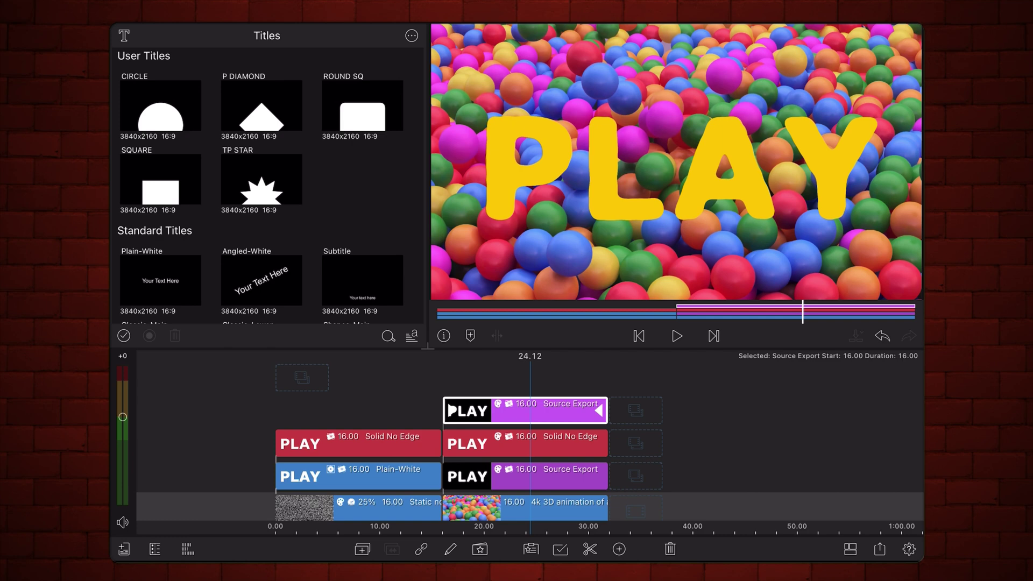
left_click_drag(750, 449, 754, 426)
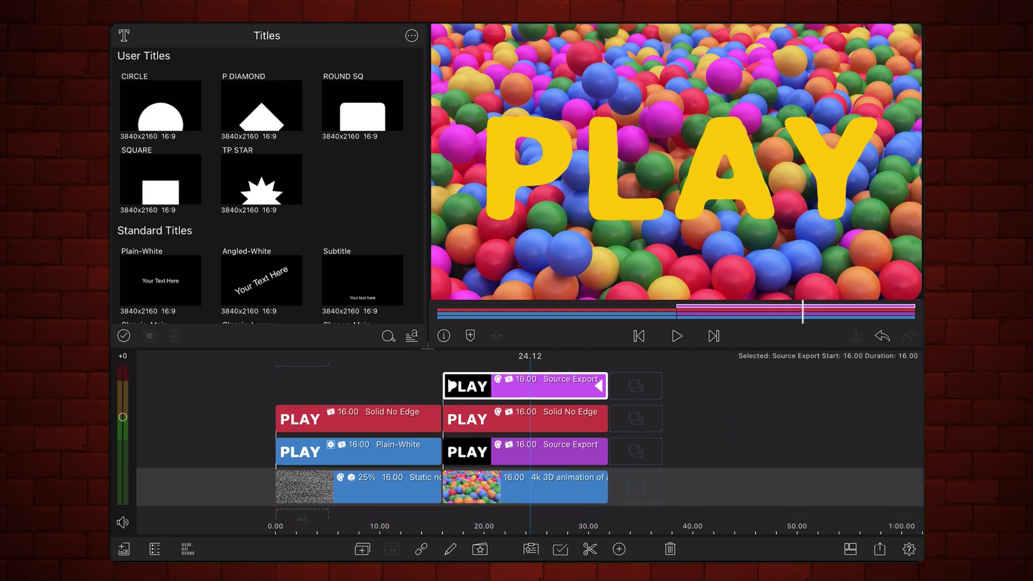
mouse_move(425, 348)
left_mouse_down()
mouse_move(415, 320)
mouse_move(474, 303)
mouse_move(479, 315)
left_mouse_up()
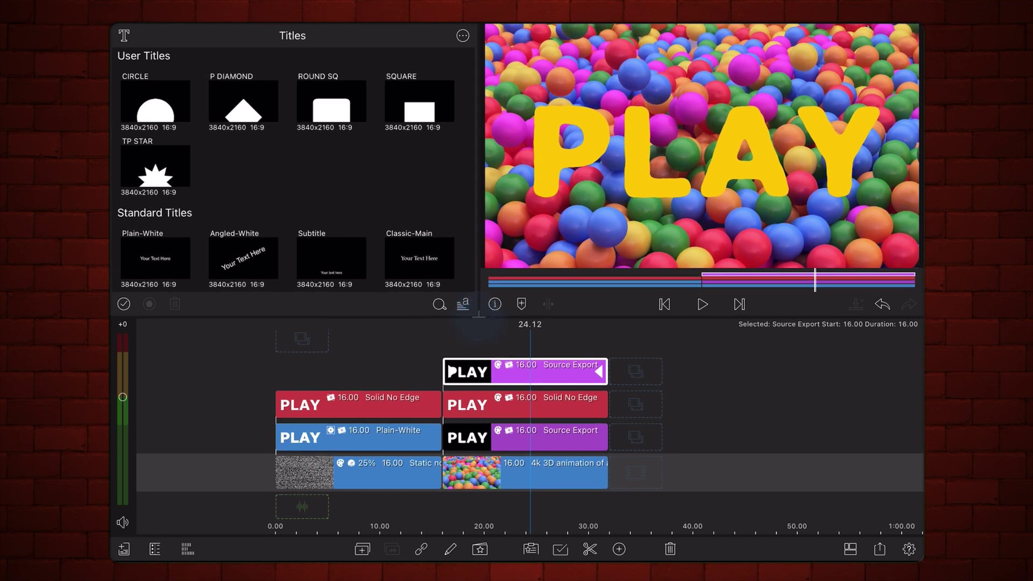
Set the top Source Export copy's ORIGINAL layer tint to black, then collapse the layer
double_click(547, 371)
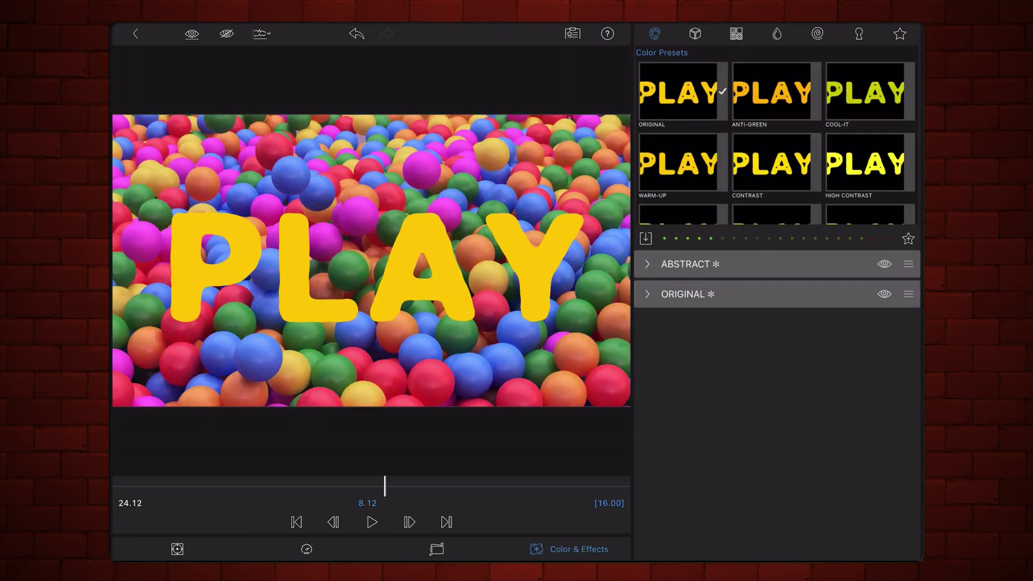
left_click(652, 305)
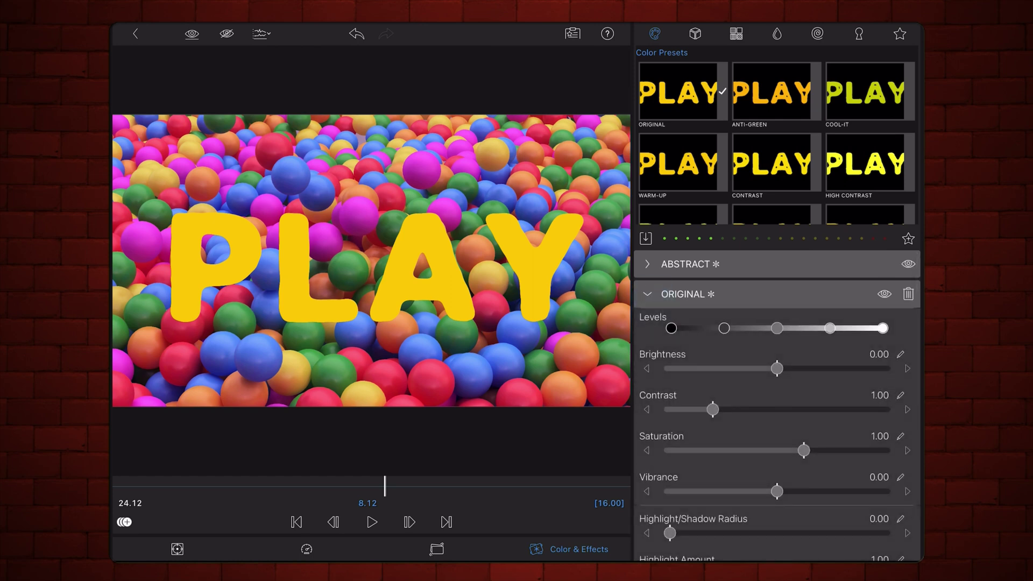
left_click_drag(828, 522, 818, 203)
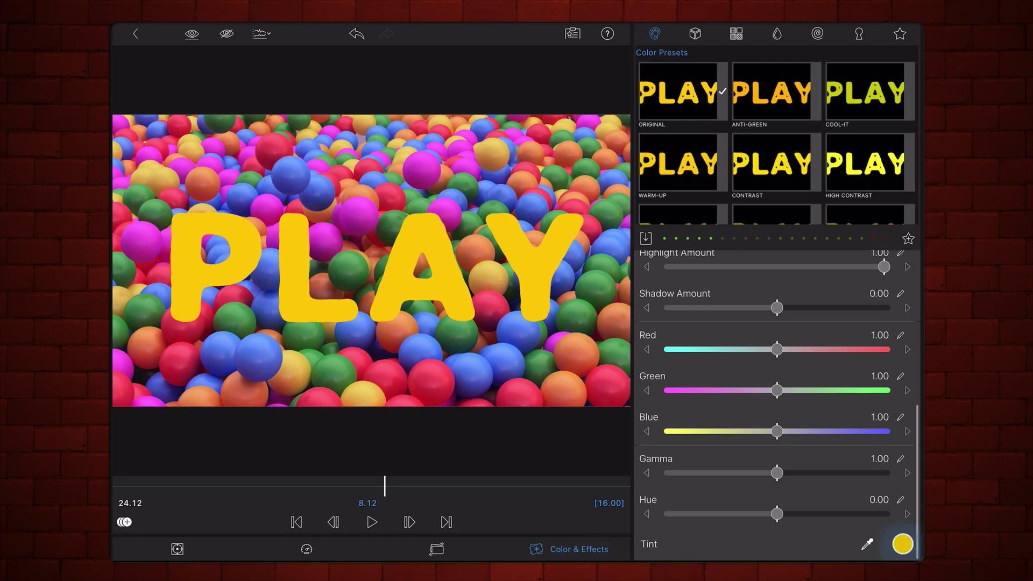
left_click(903, 544)
left_click(754, 472)
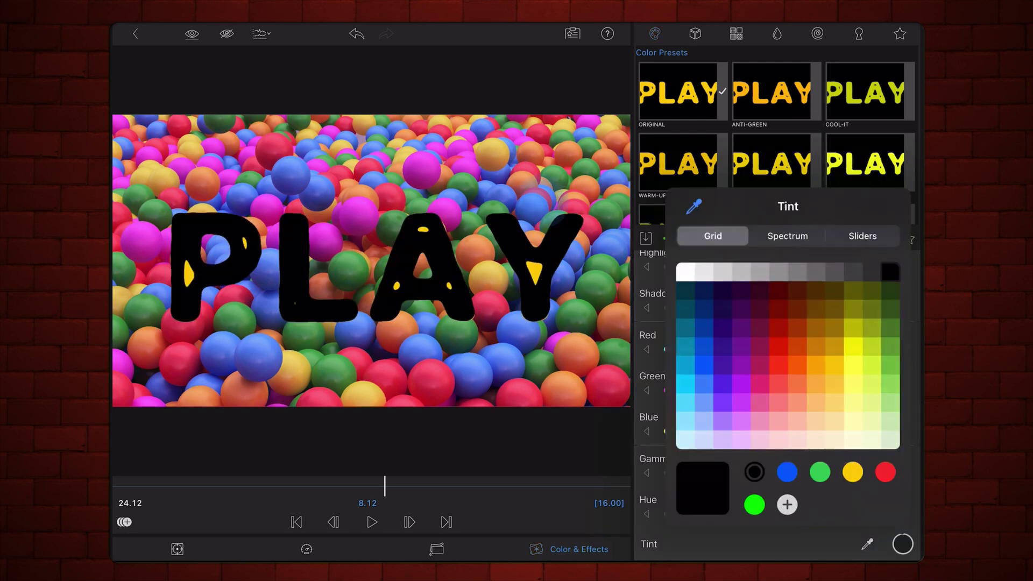
left_click(902, 542)
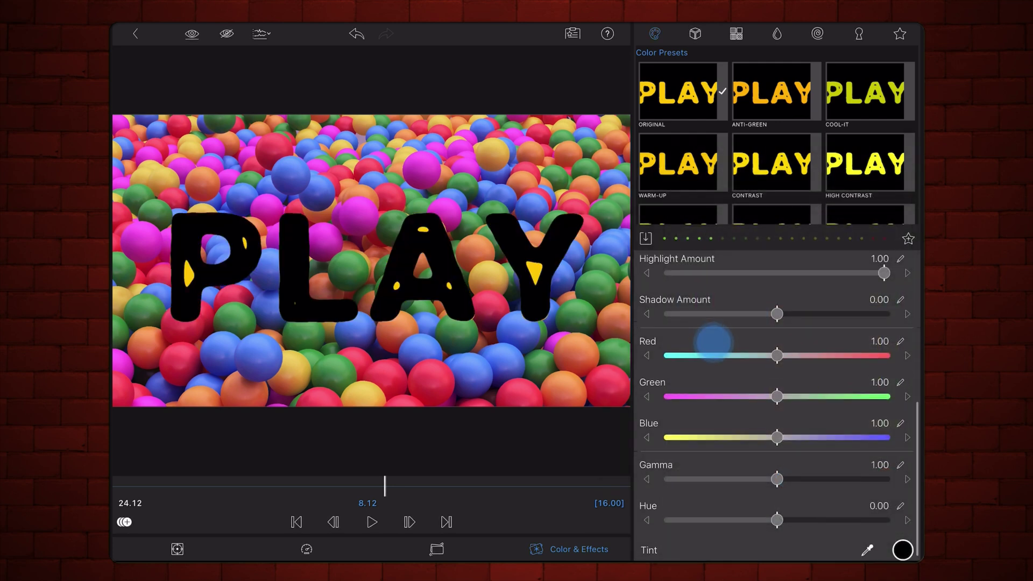
left_click_drag(715, 346, 719, 519)
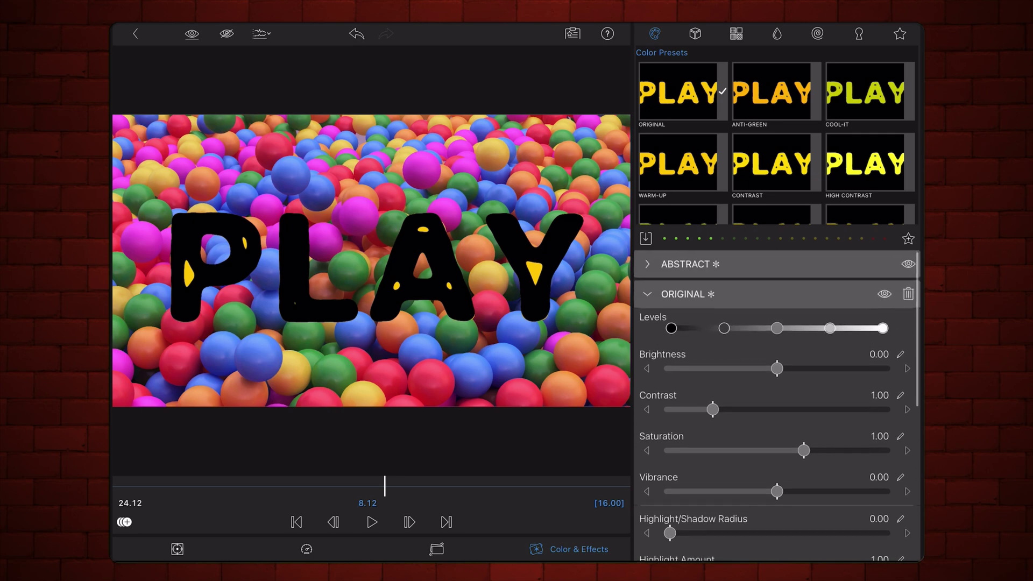
left_click(647, 296)
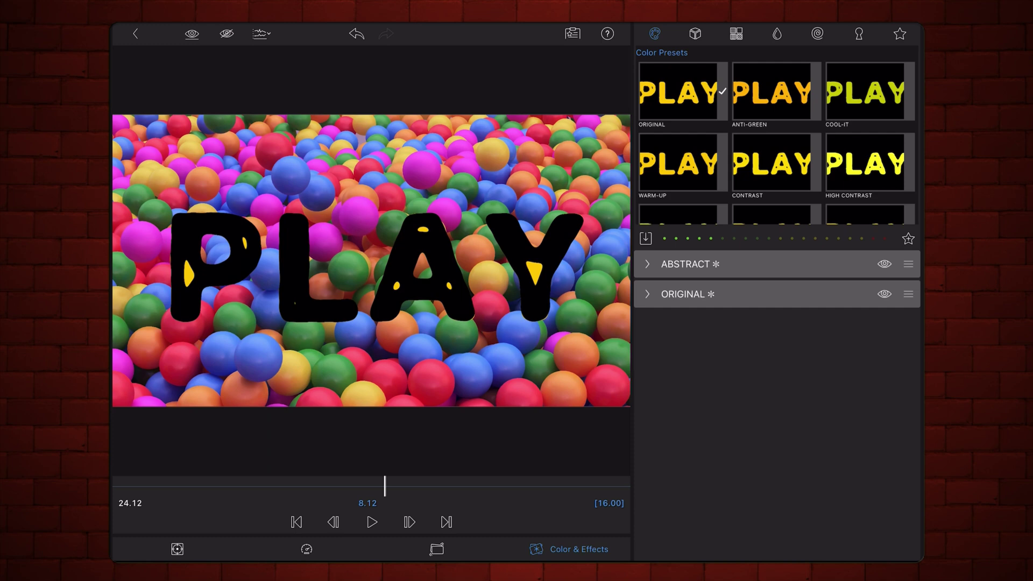
Add a second Abstract effect and move it above the ORIGINAL layer
left_click(734, 33)
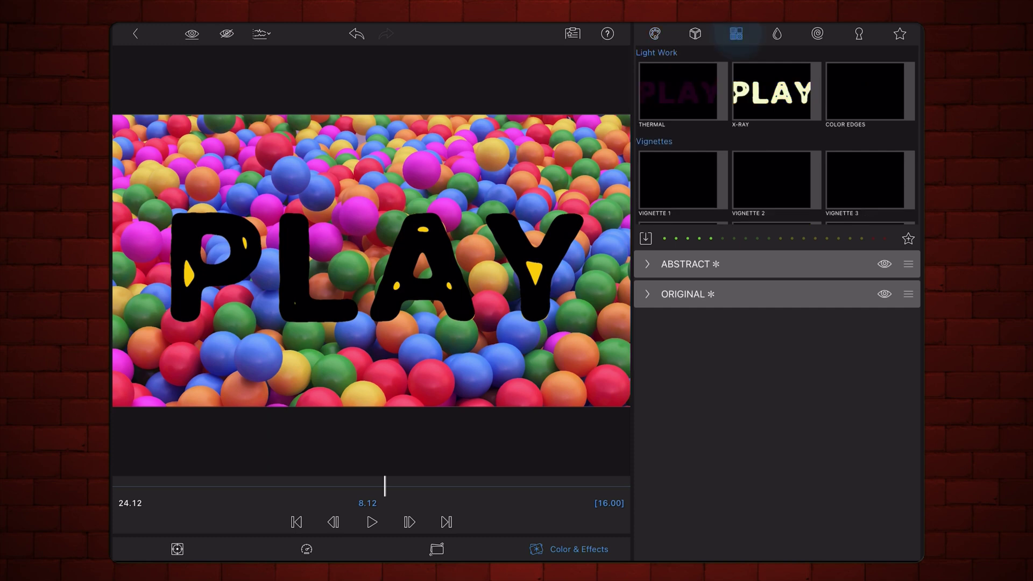
left_click_drag(768, 185, 773, 51)
left_click_drag(767, 129, 775, 80)
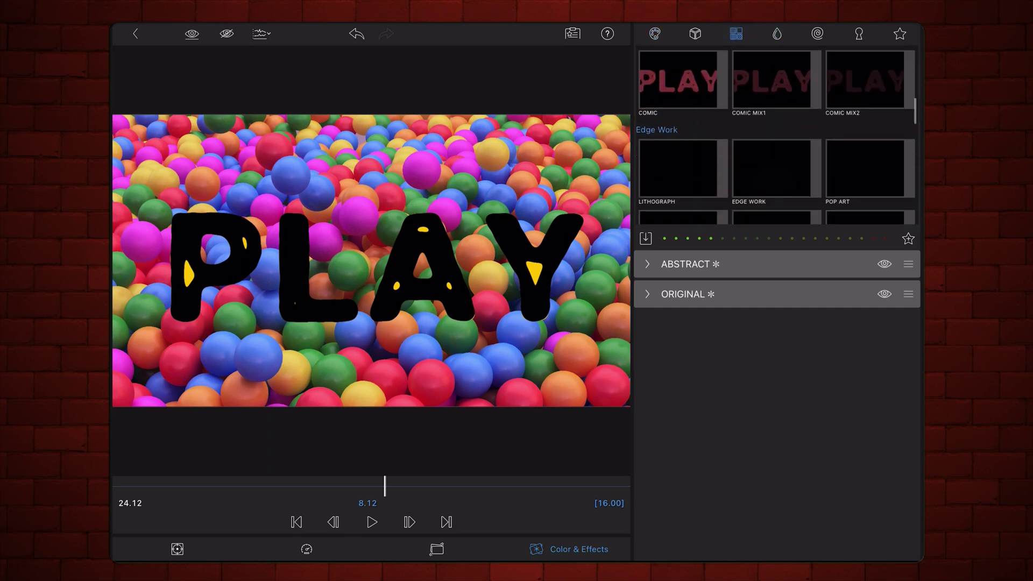
left_click(684, 156)
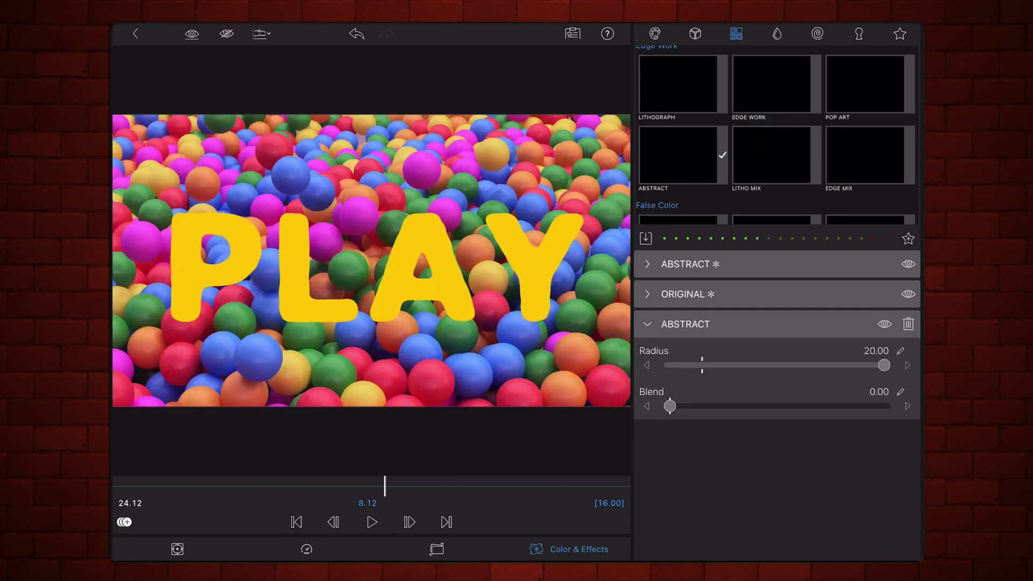
left_click(650, 324)
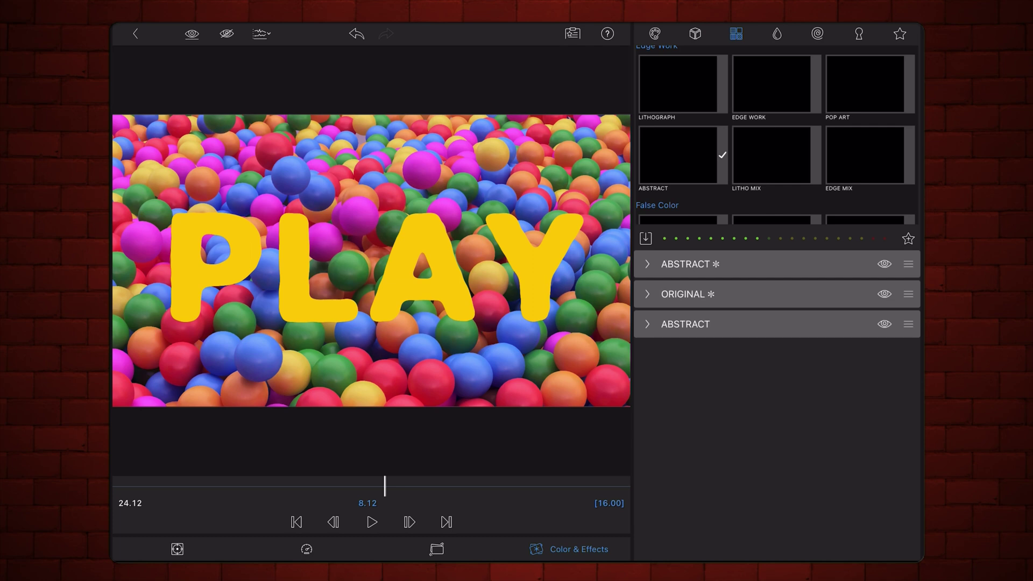
left_click_drag(907, 324, 908, 294)
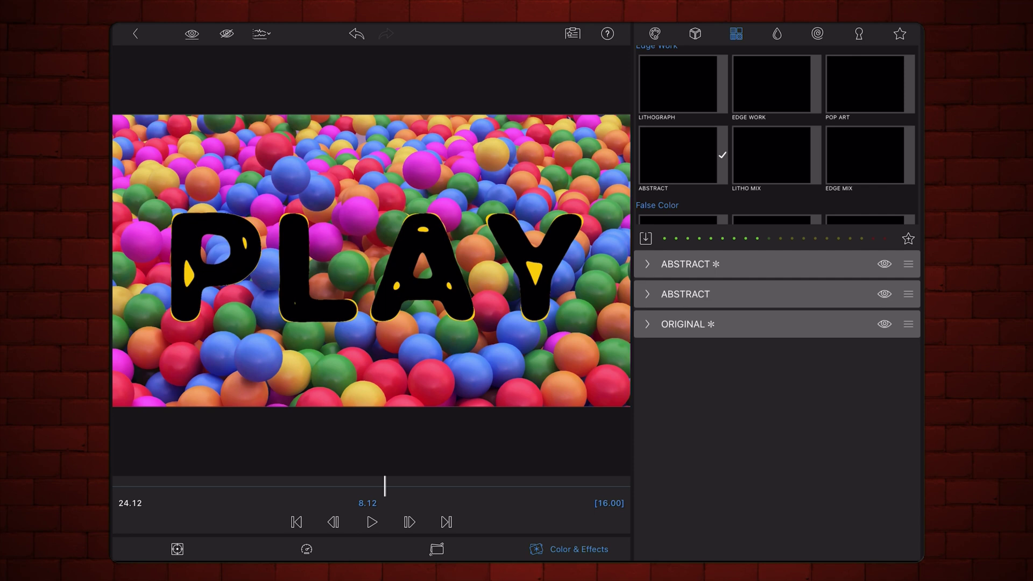
Set the two Abstract radii to 6.50 and 14.50 for black-outlined yellow letters
left_click(686, 263)
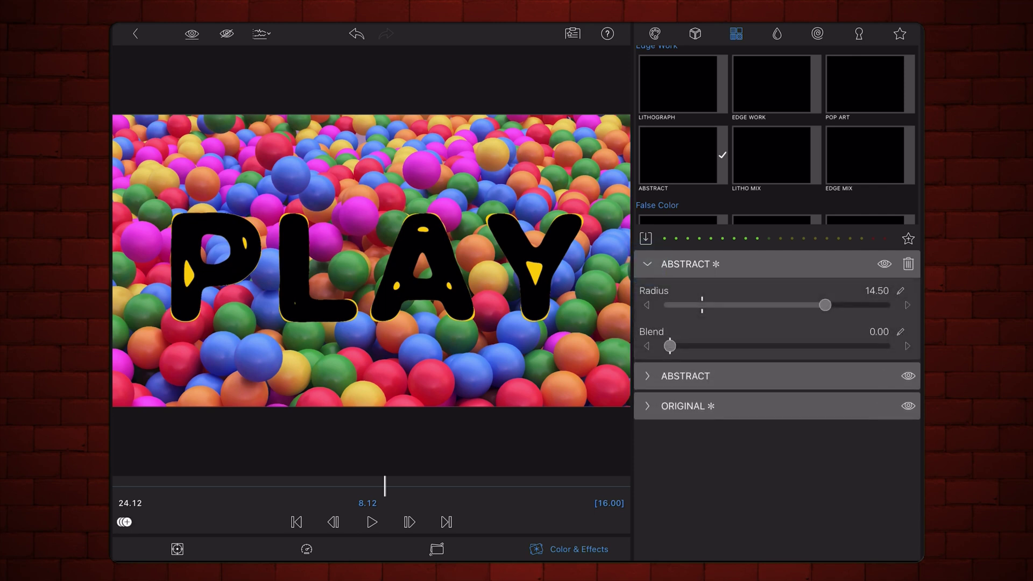
left_click_drag(825, 305, 740, 321)
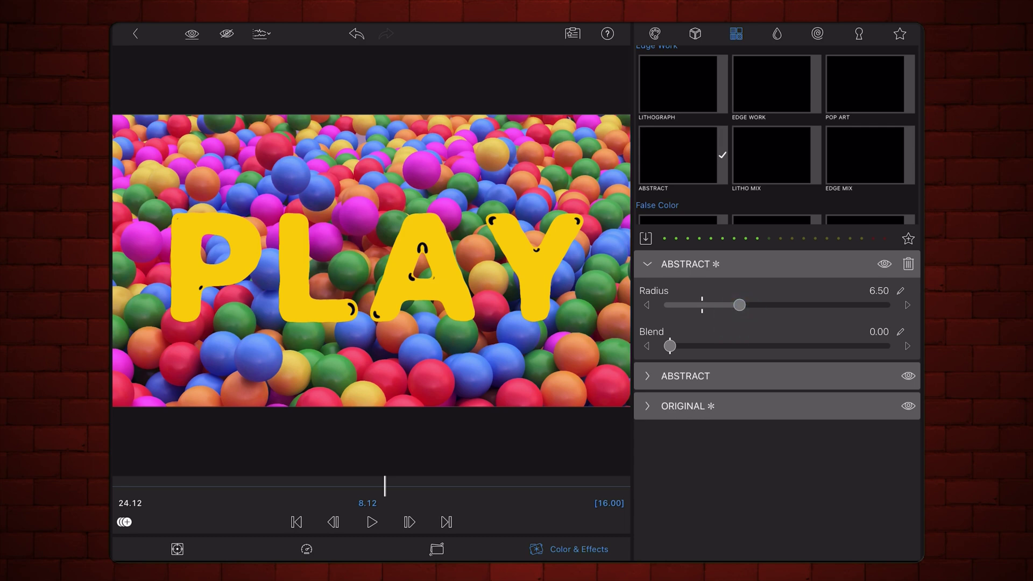
left_click(648, 264)
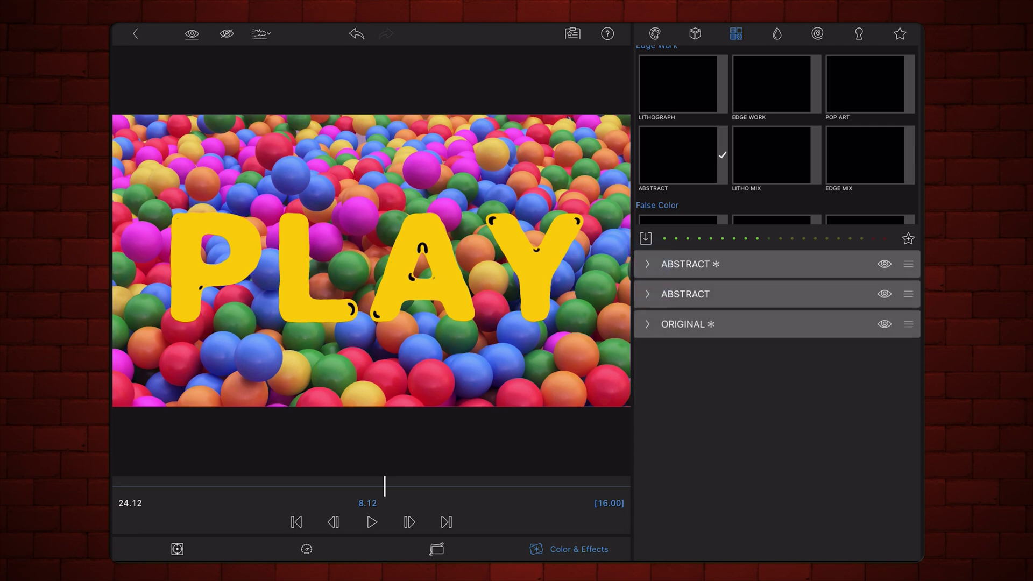
left_click(647, 293)
left_click_drag(885, 335, 825, 335)
left_click(296, 521)
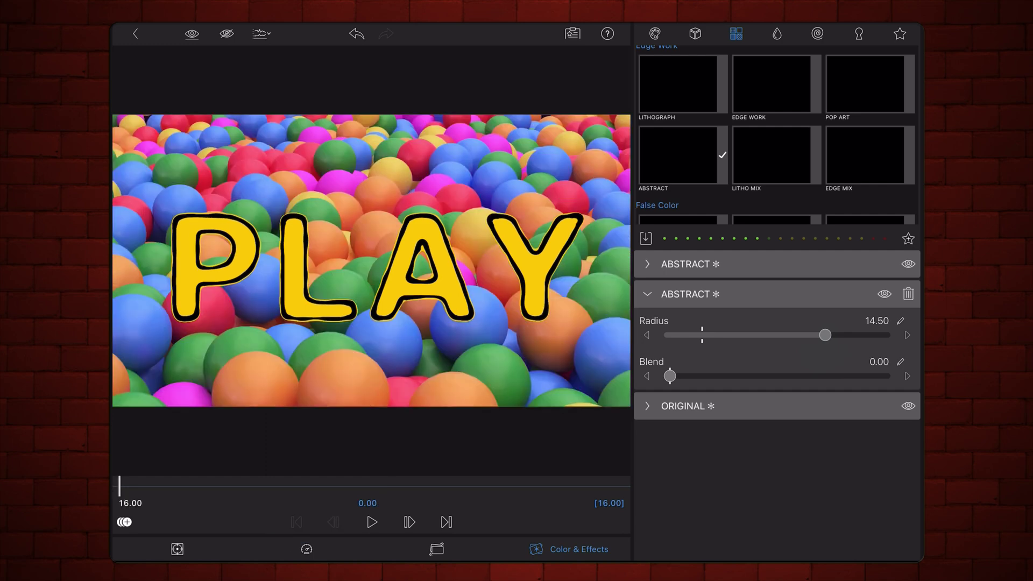
left_click(371, 522)
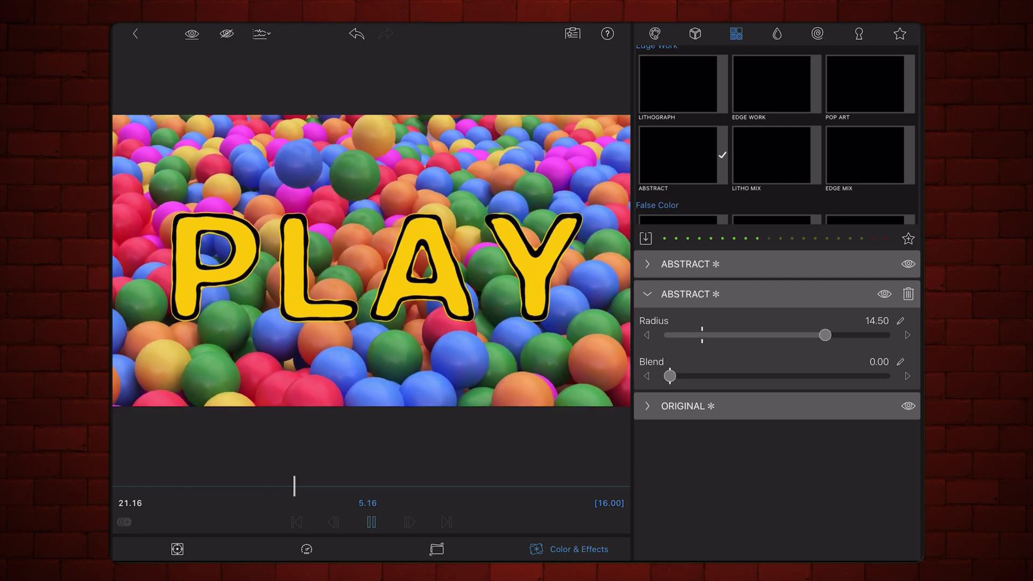
left_click(372, 523)
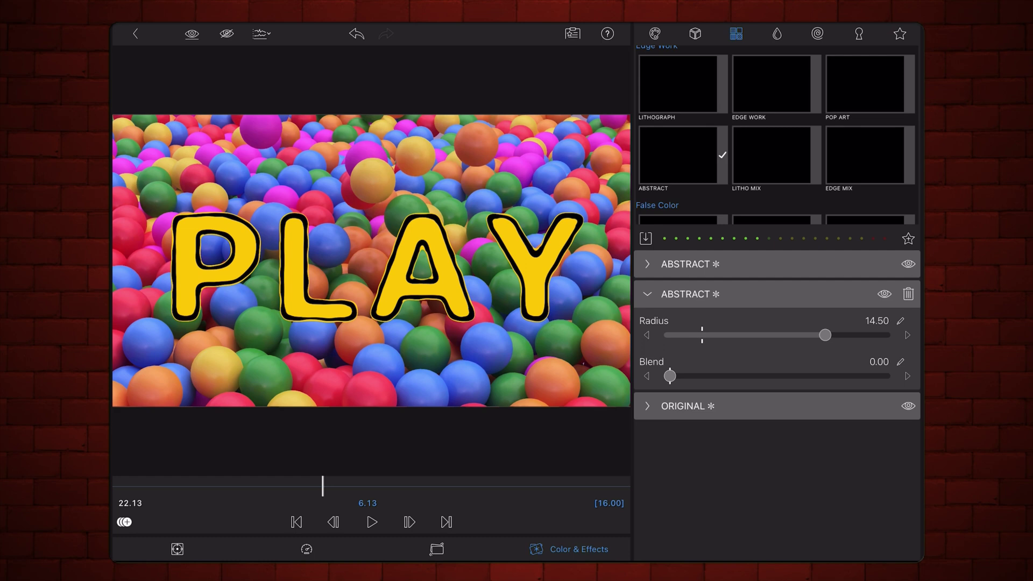
left_click(884, 294)
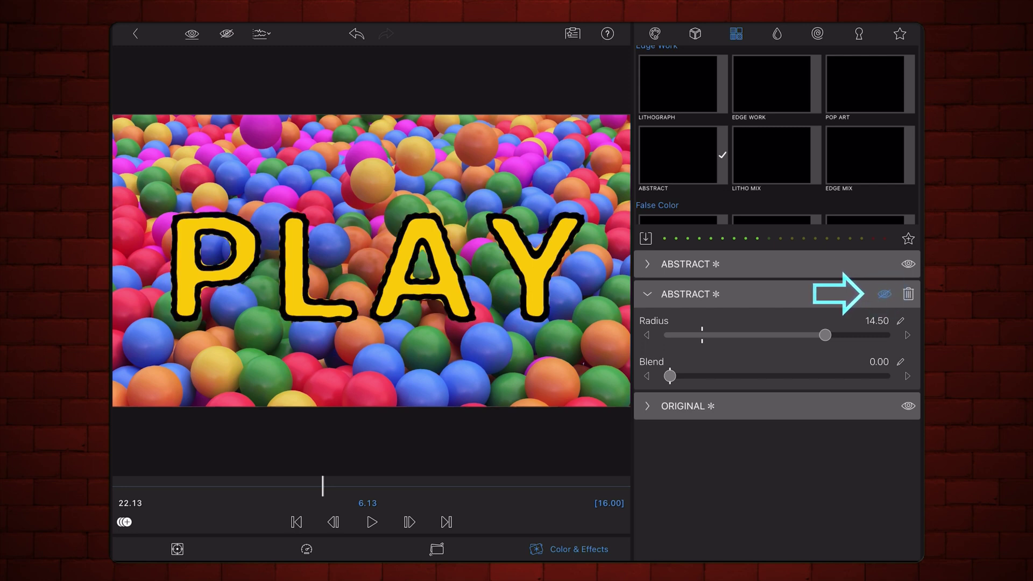
left_click(884, 293)
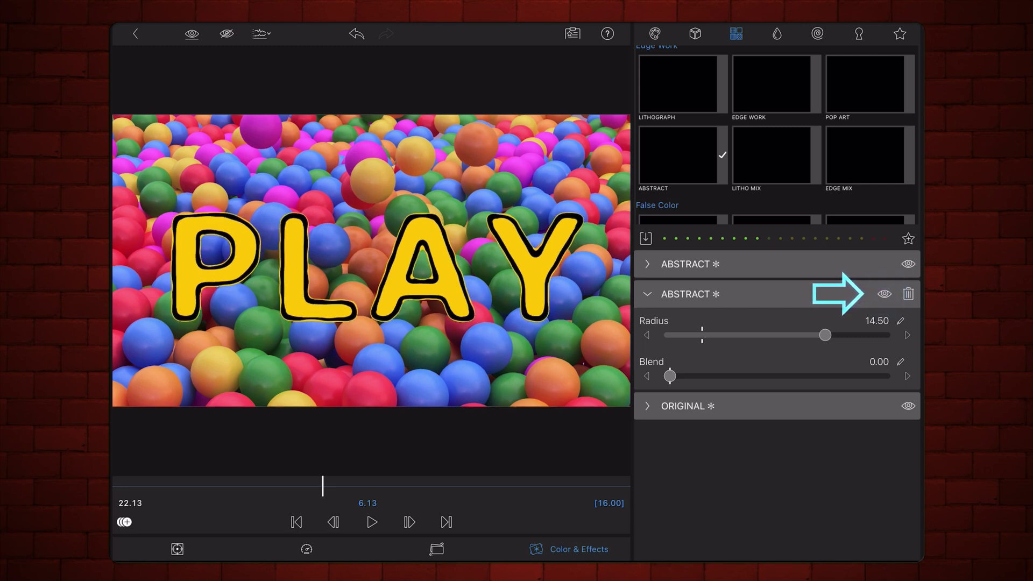
left_click(908, 264)
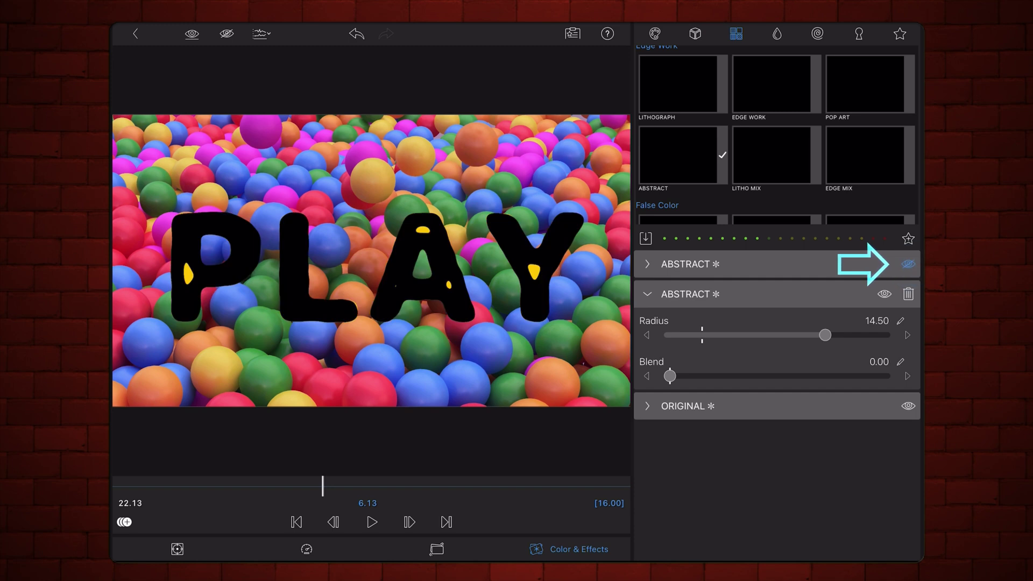
left_click(908, 264)
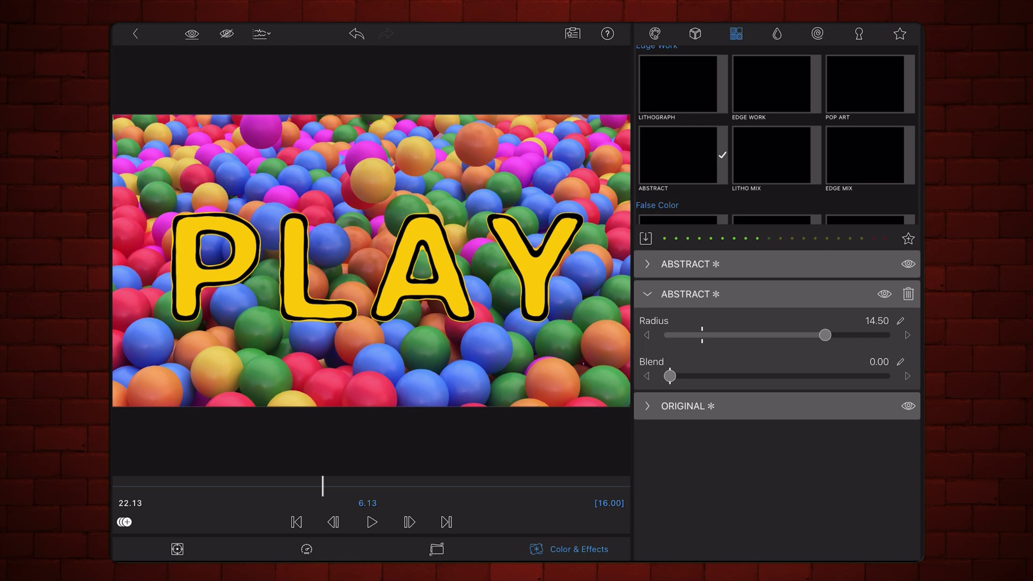
left_click(646, 294)
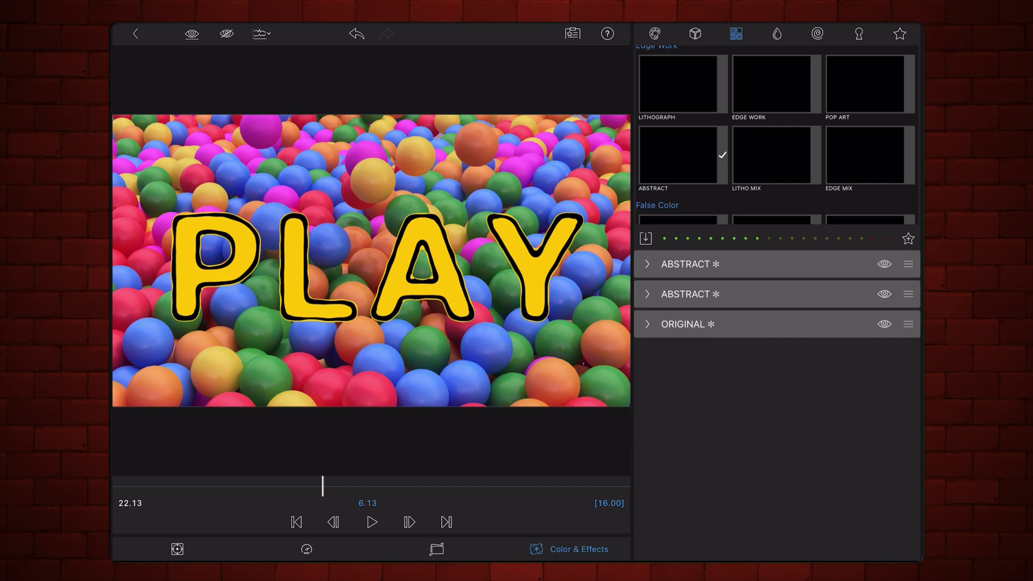
Move the second Abstract layer to the top, then return it to second place
left_click_drag(908, 294, 905, 265)
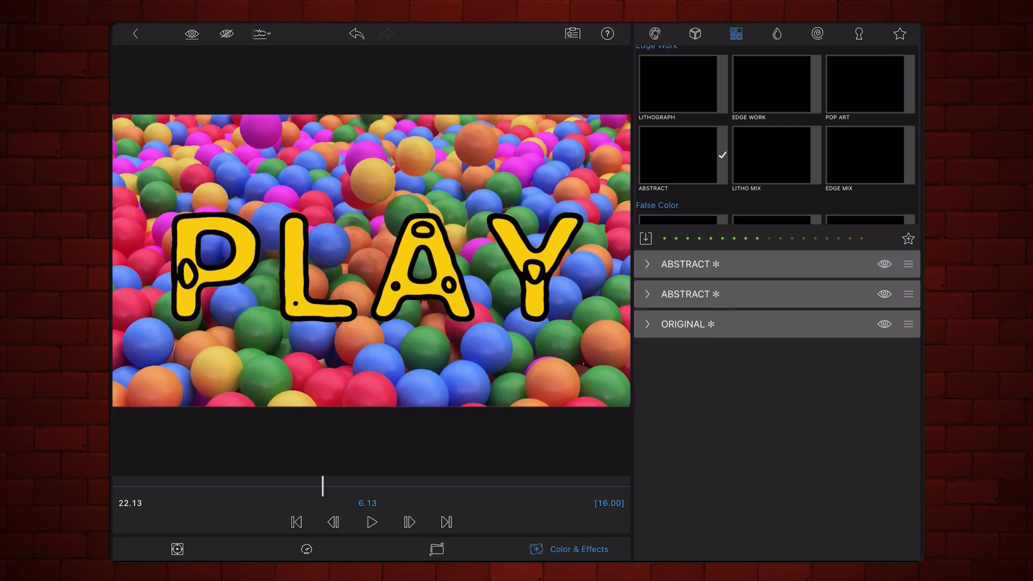
left_click_drag(907, 264, 905, 292)
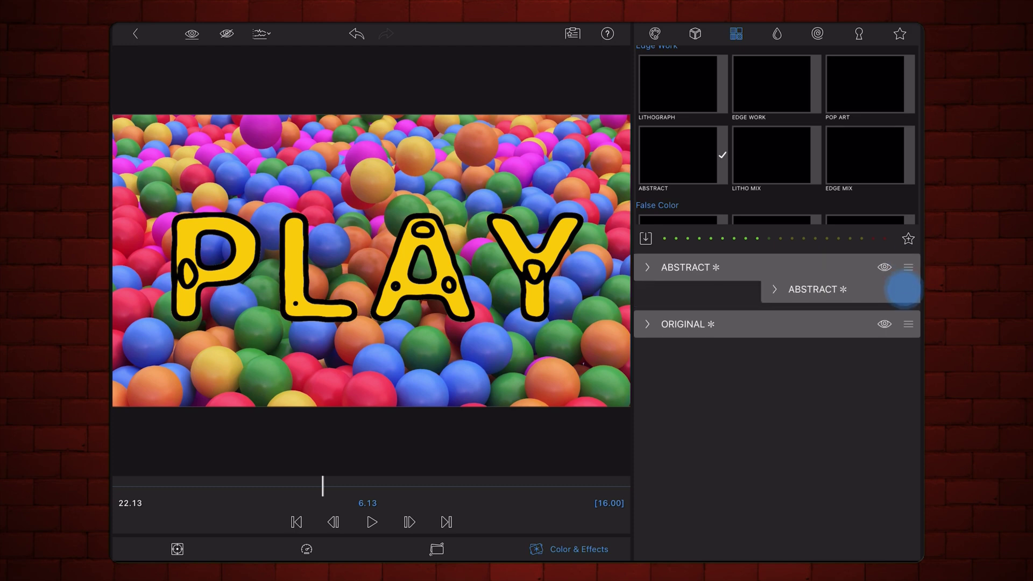